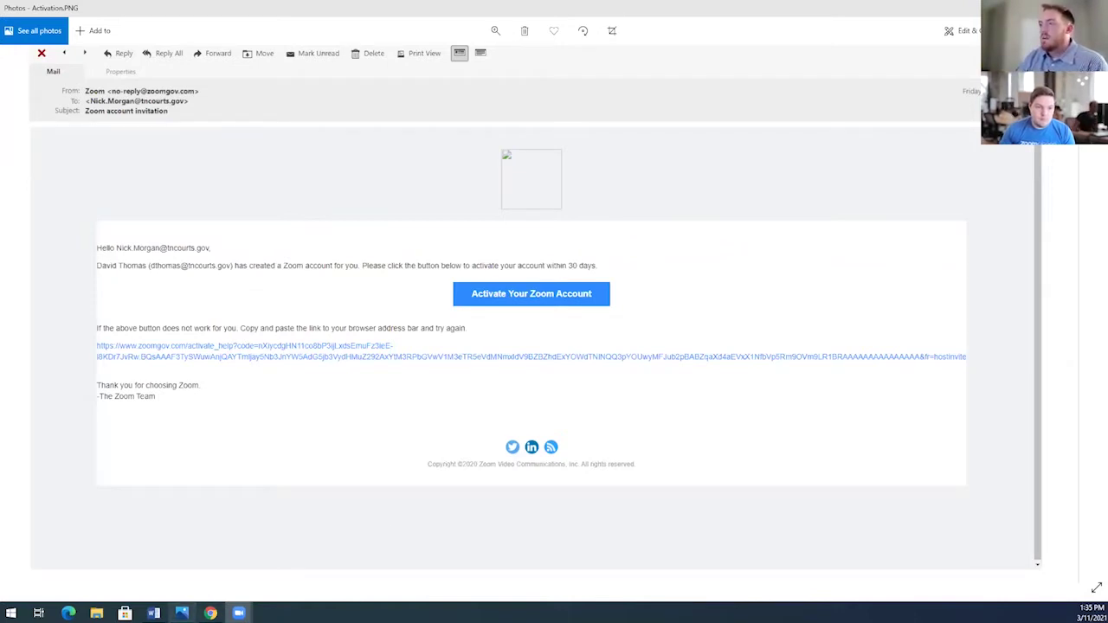
Bring the browser showing the Zoom web portal profile page to the front.
click(202, 581)
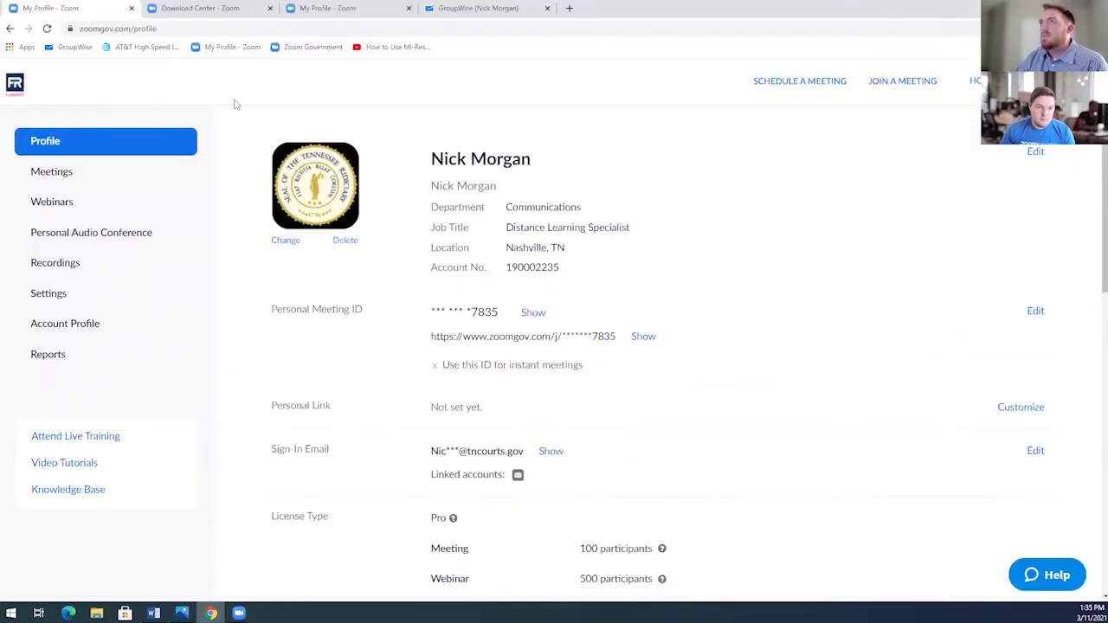
Download the Zoom Client for Meetings installer from the ZoomGov Download Center and run ZoomInstaller (2).exe.
click(227, 8)
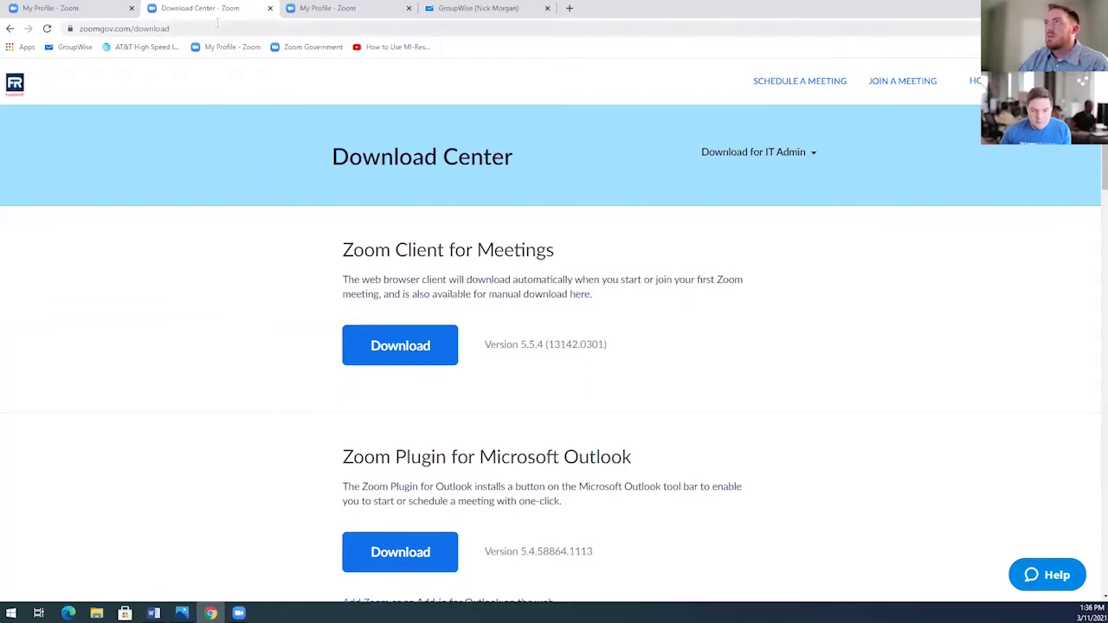
click(217, 26)
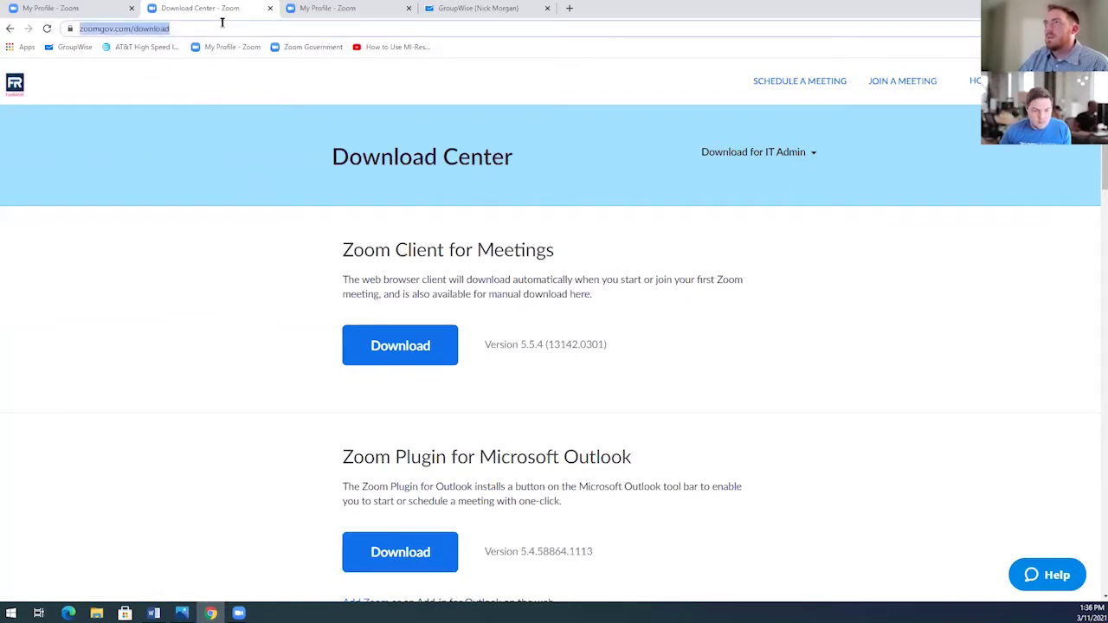
click(809, 253)
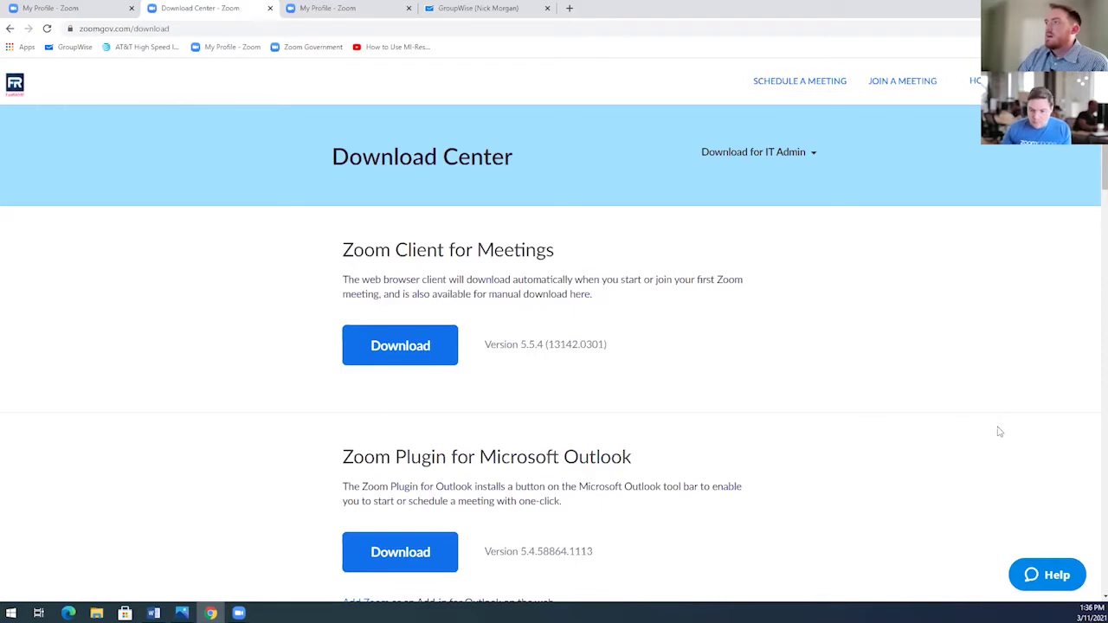
scroll(908, 333, down, 2)
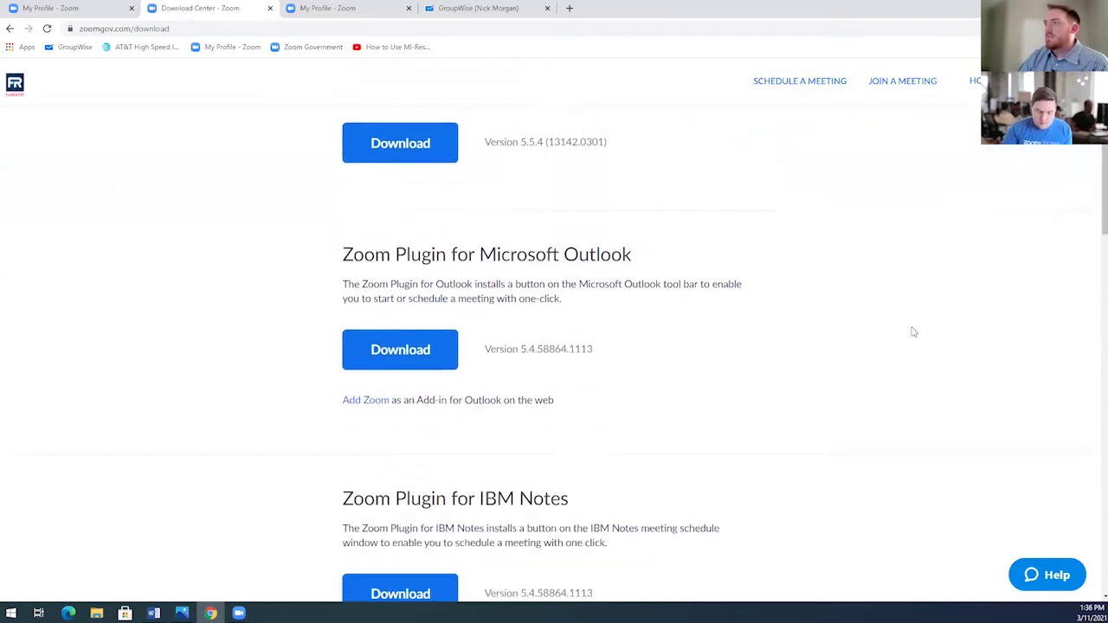
scroll(913, 331, up, 2)
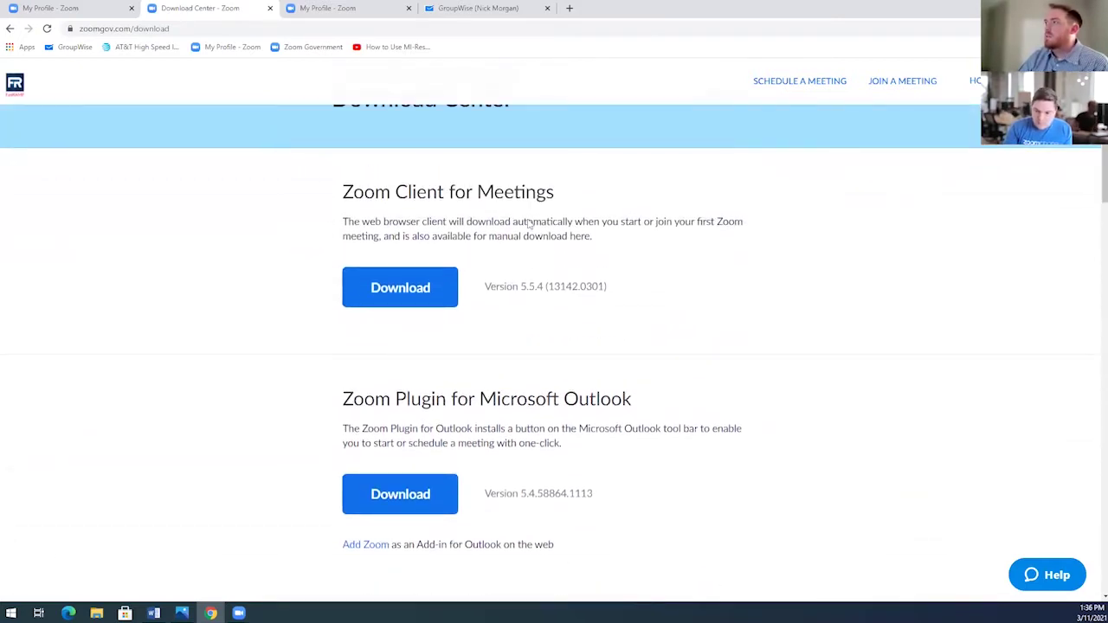
click(410, 294)
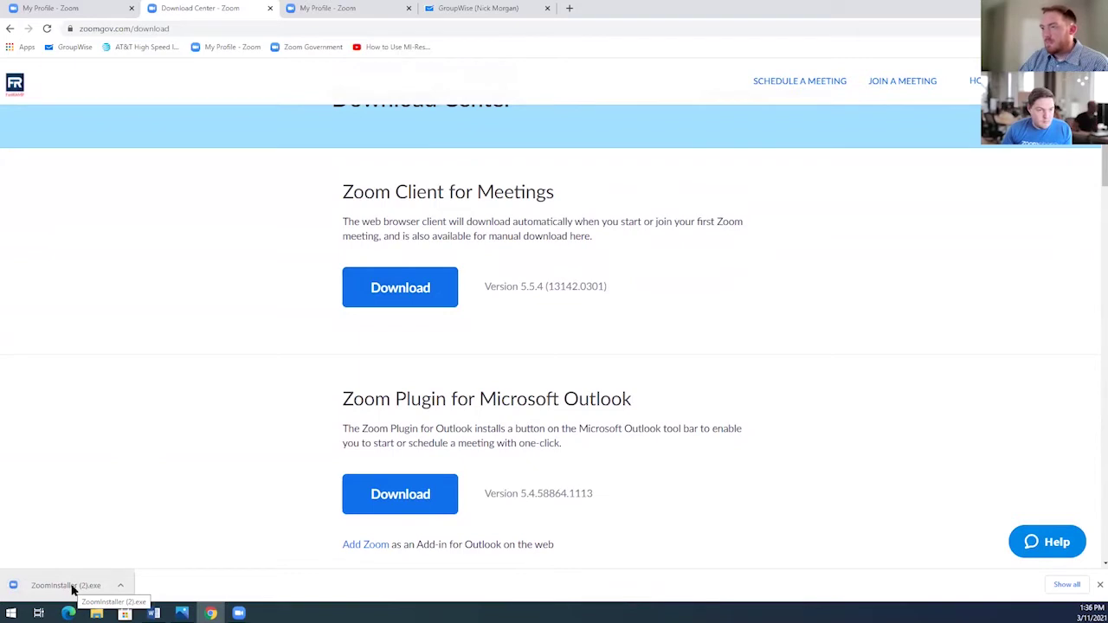
click(73, 589)
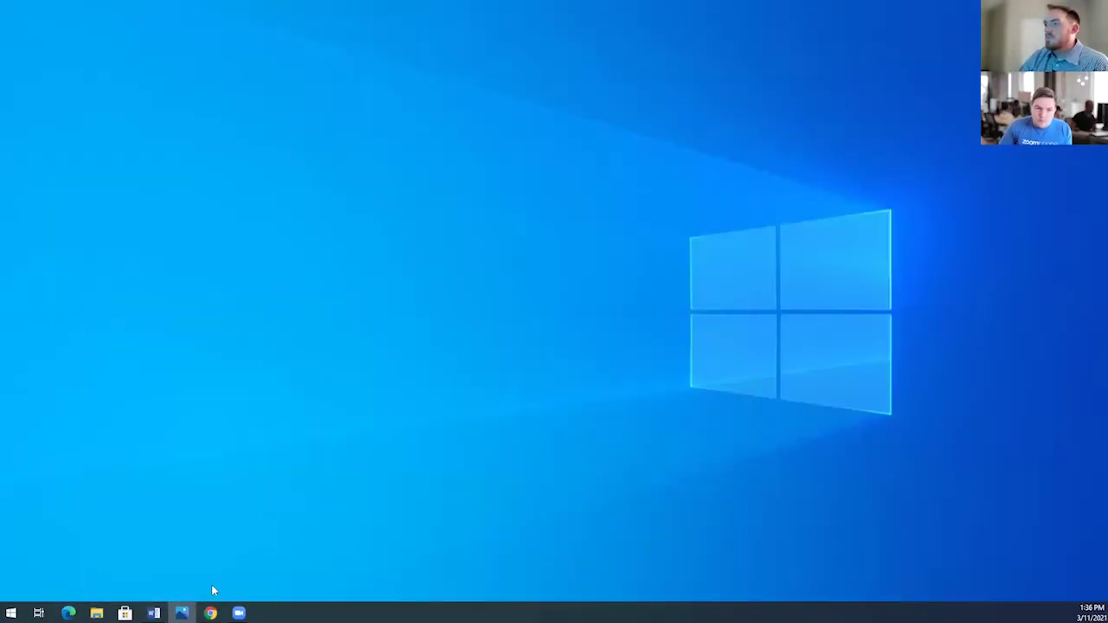
Open the Zoom Cloud Meetings sign-in window and set the domain to zoomgov.com.
mouse_move(239, 613)
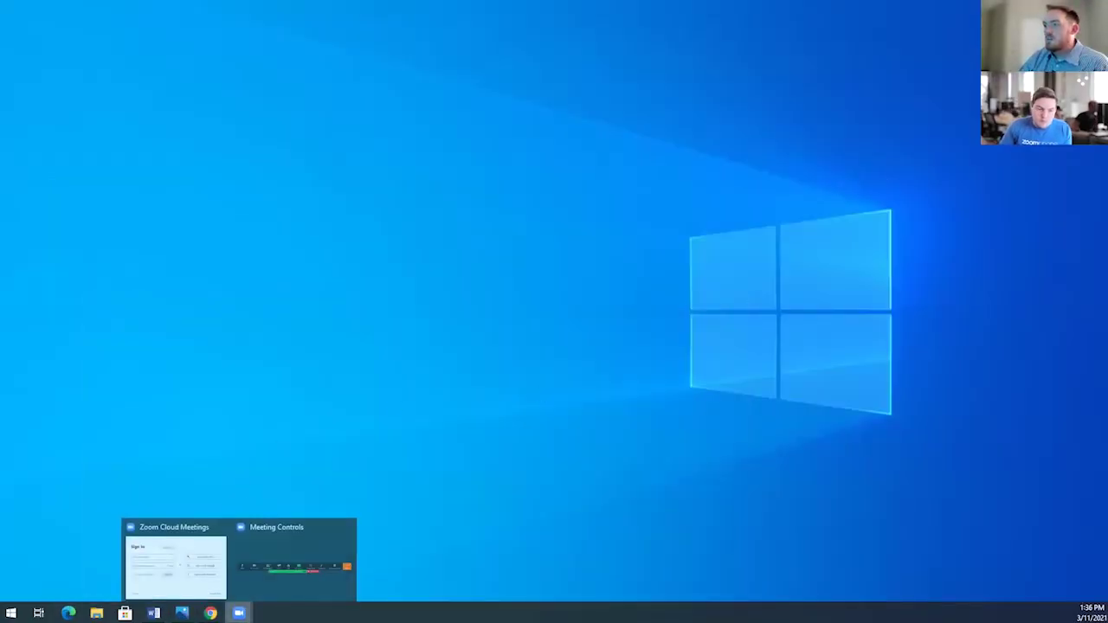
click(190, 563)
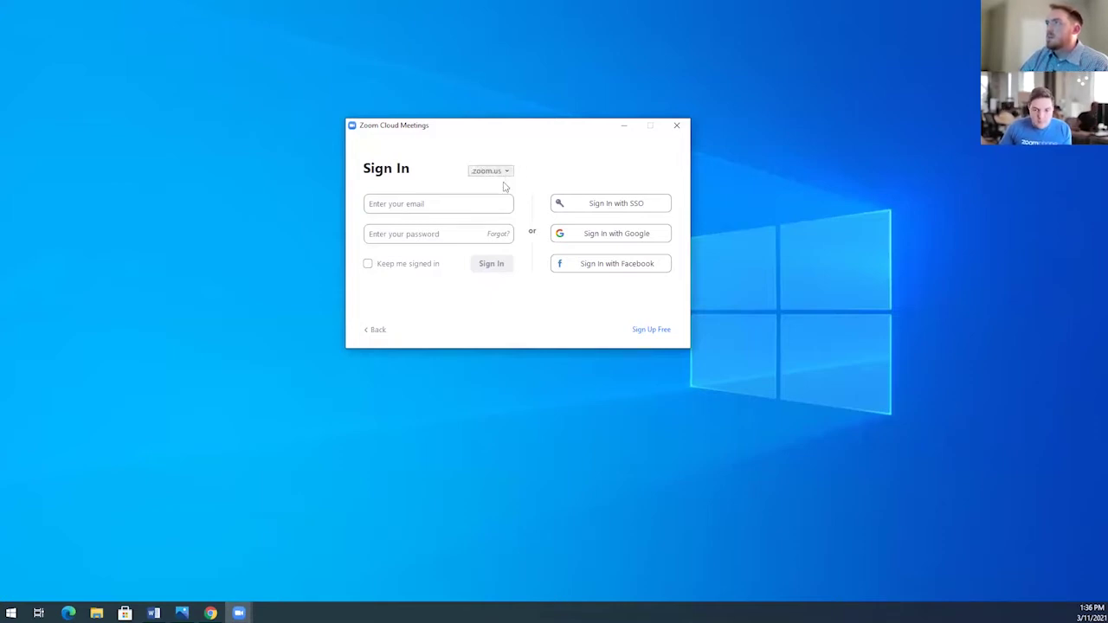
key(Down)
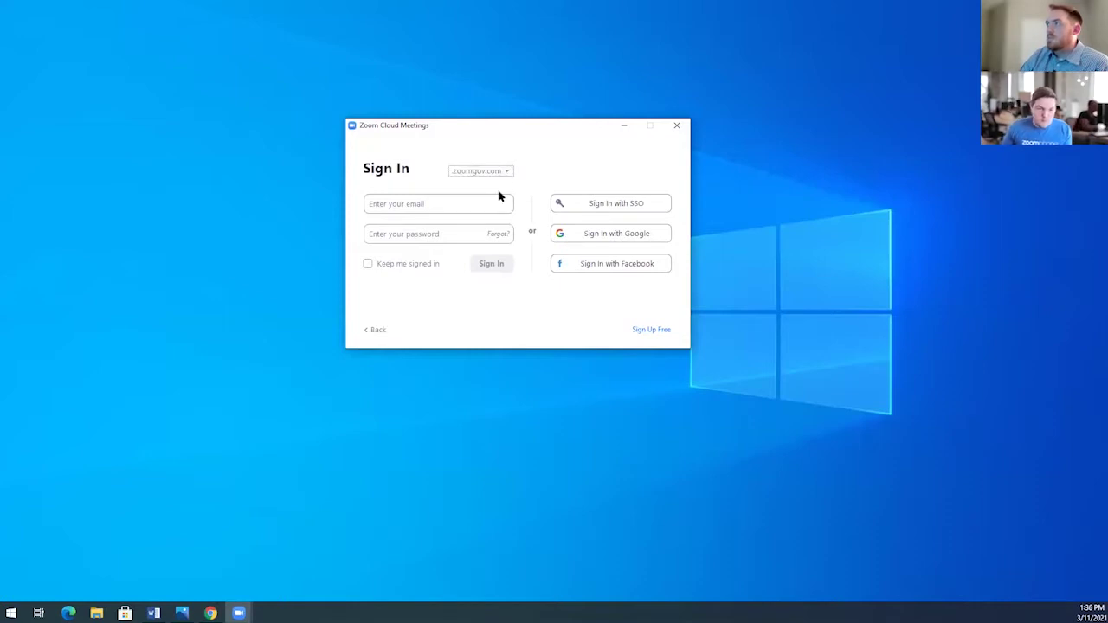
key(Up)
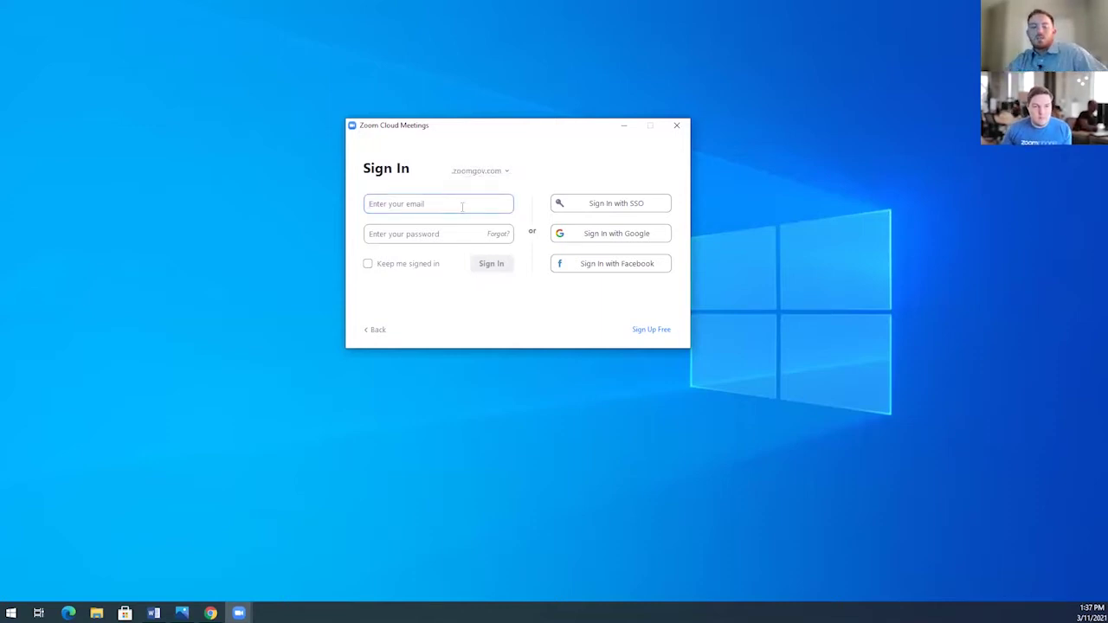
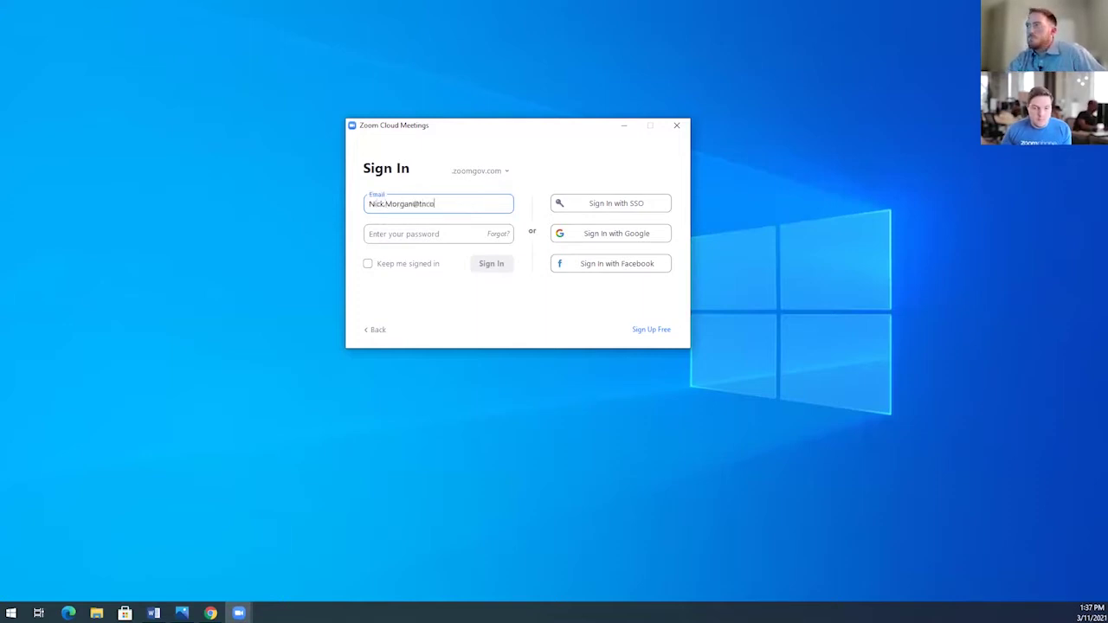
Enter the work e-mail address and account password and submit the sign-in.
key(Tab)
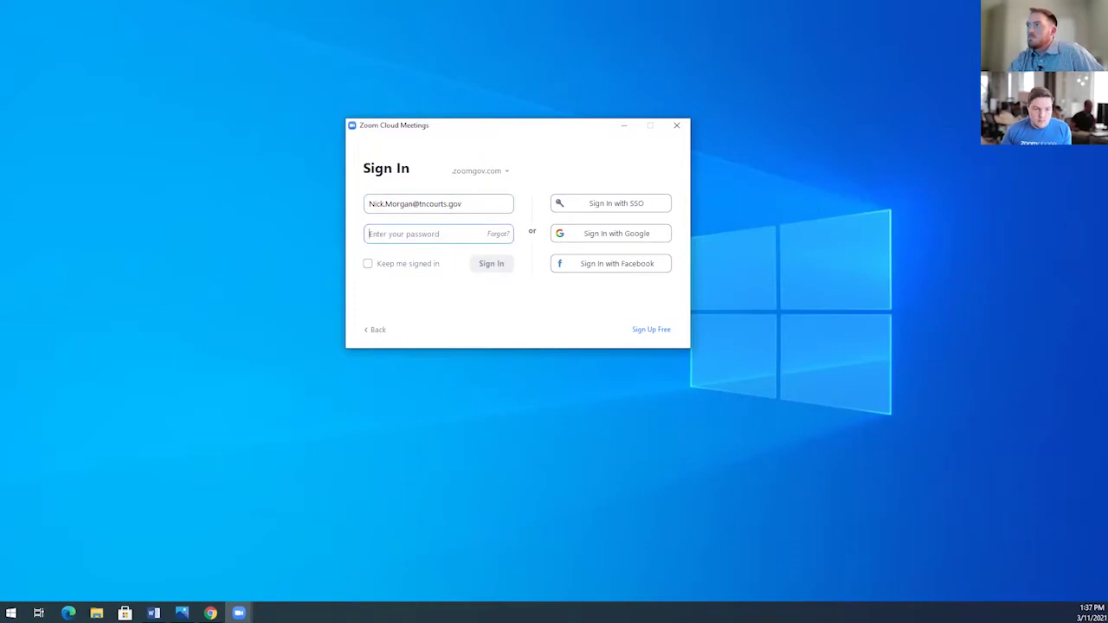
text(*********)
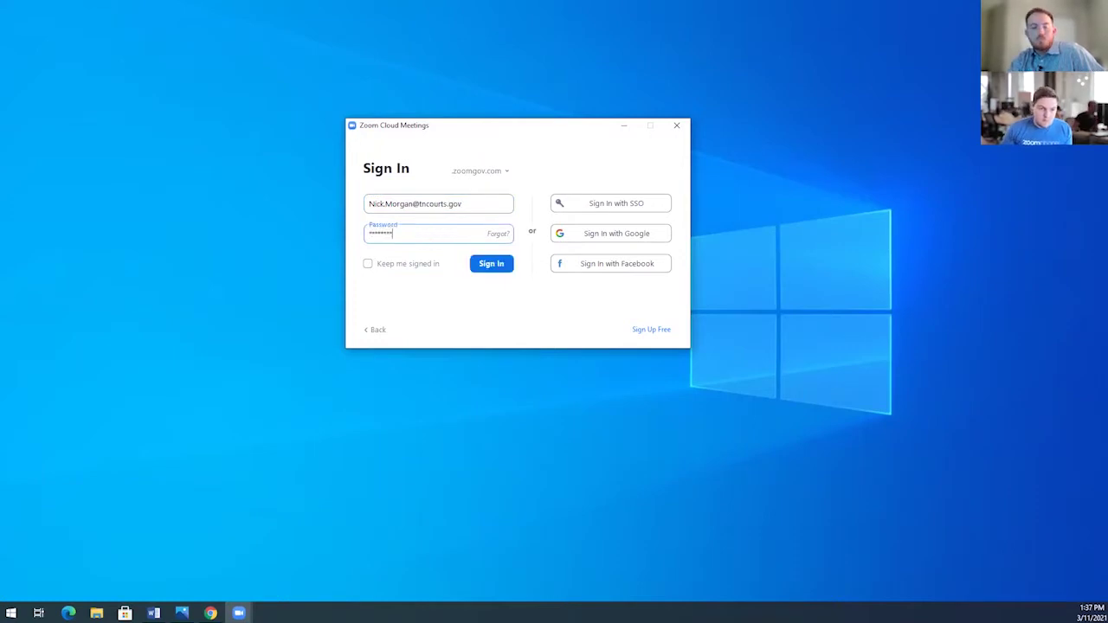
key(Return)
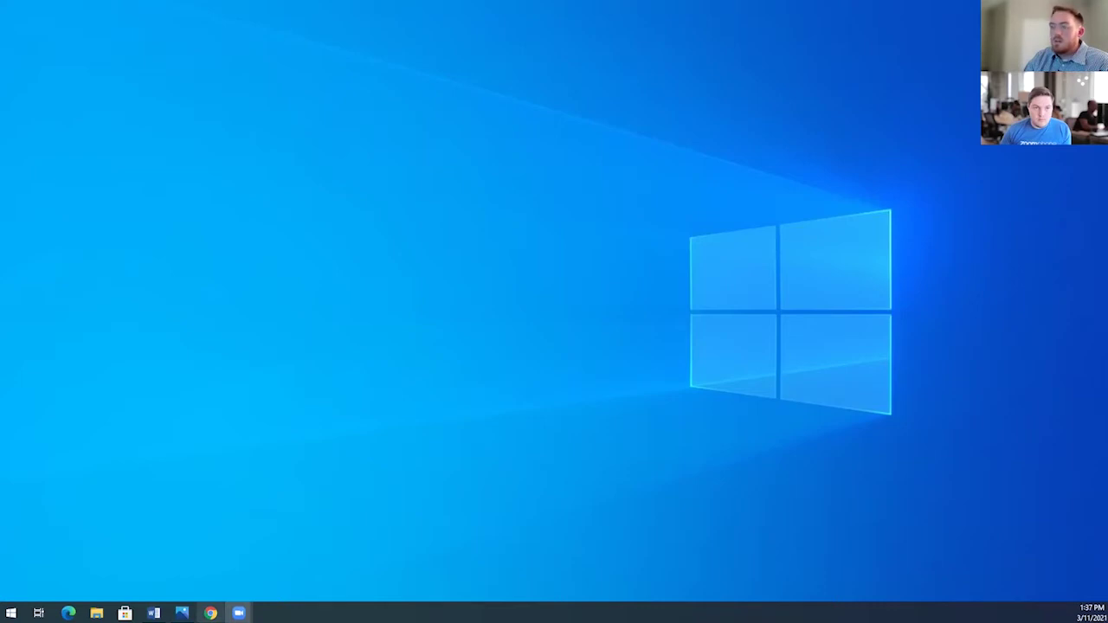
mouse_move(210, 613)
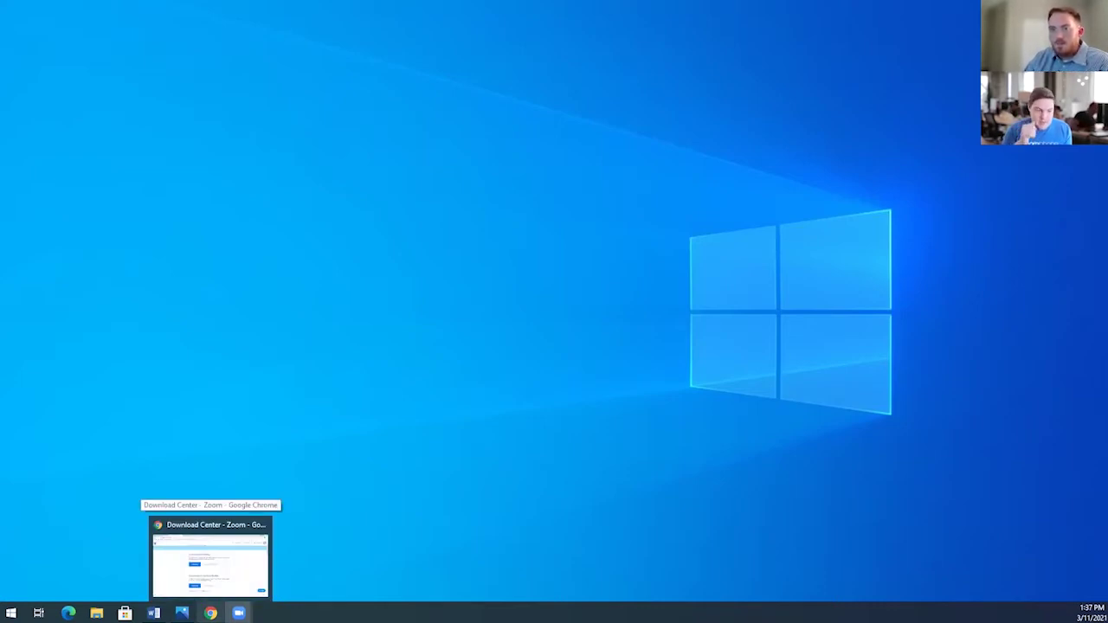
Return to Chrome, show the My Profile - Zoom tab and open the account menu.
click(210, 559)
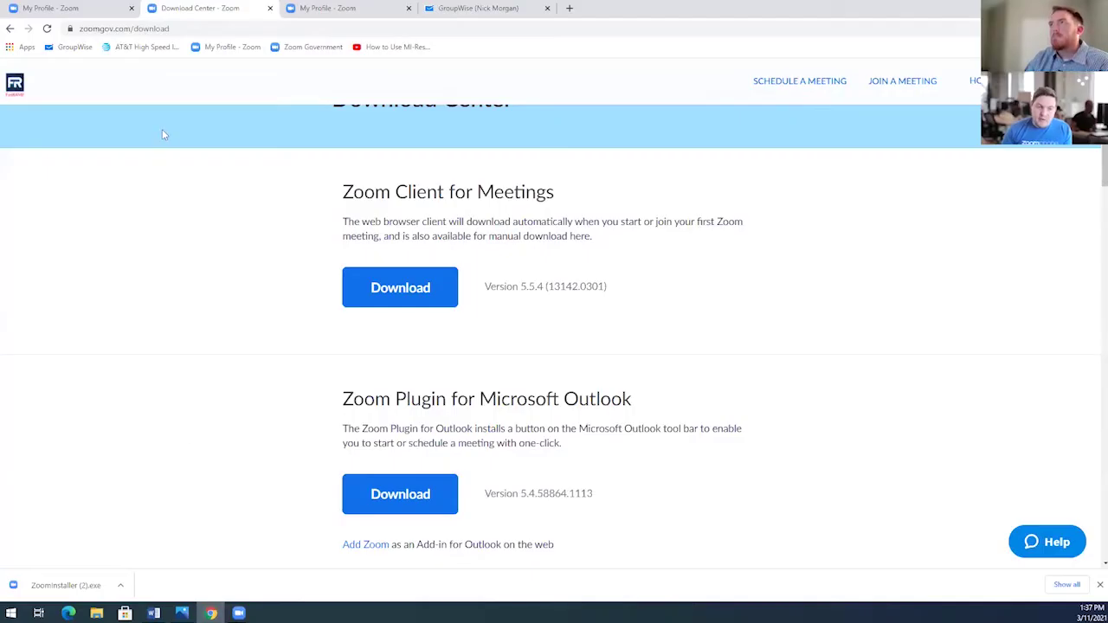
click(41, 7)
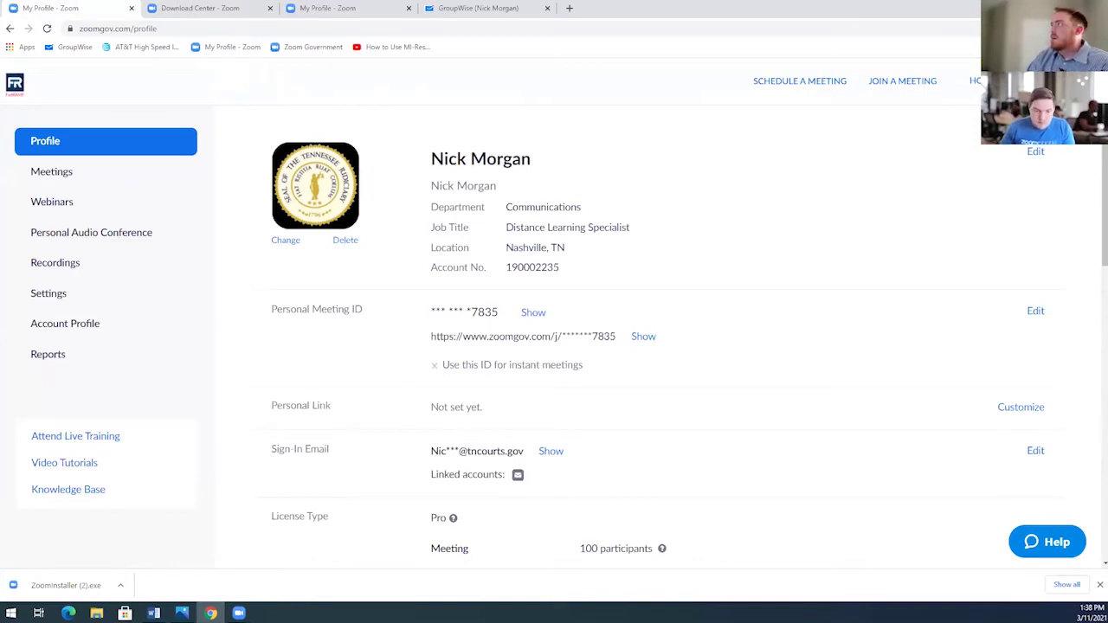
click(1081, 81)
Sign out of the ZoomGov web portal, check the home page URL, and open the sign-in page.
click(950, 175)
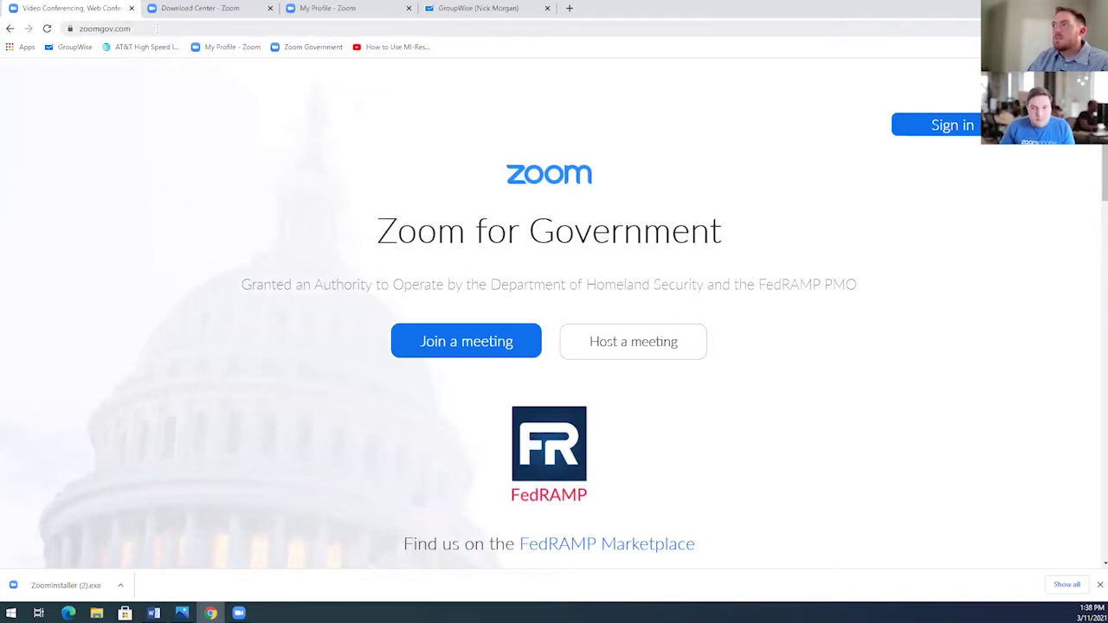
drag(176, 29, 147, 26)
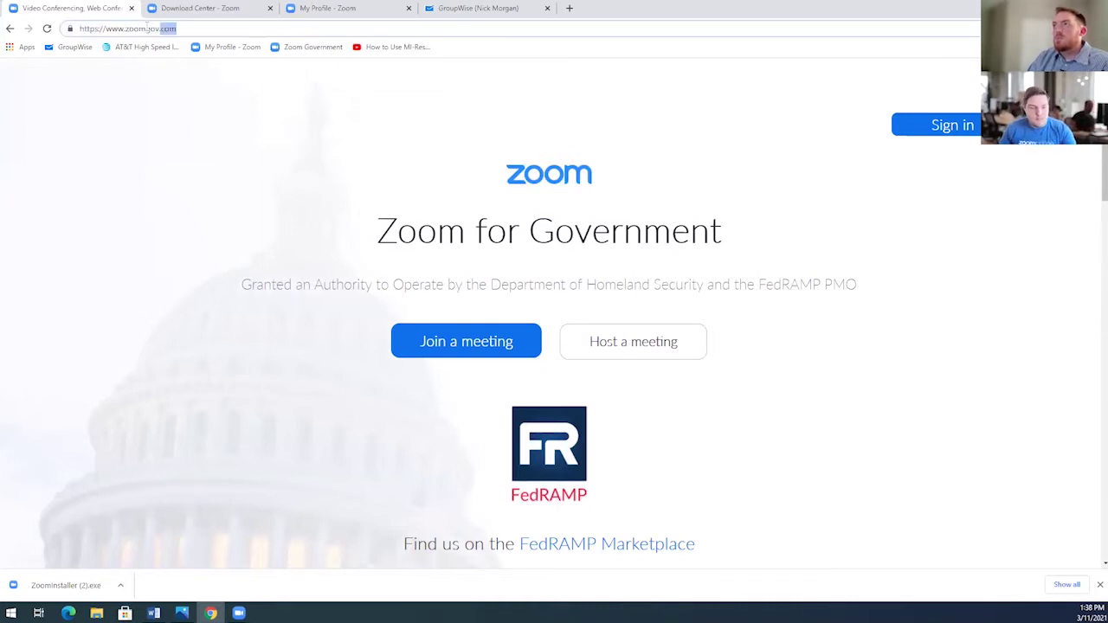
click(178, 148)
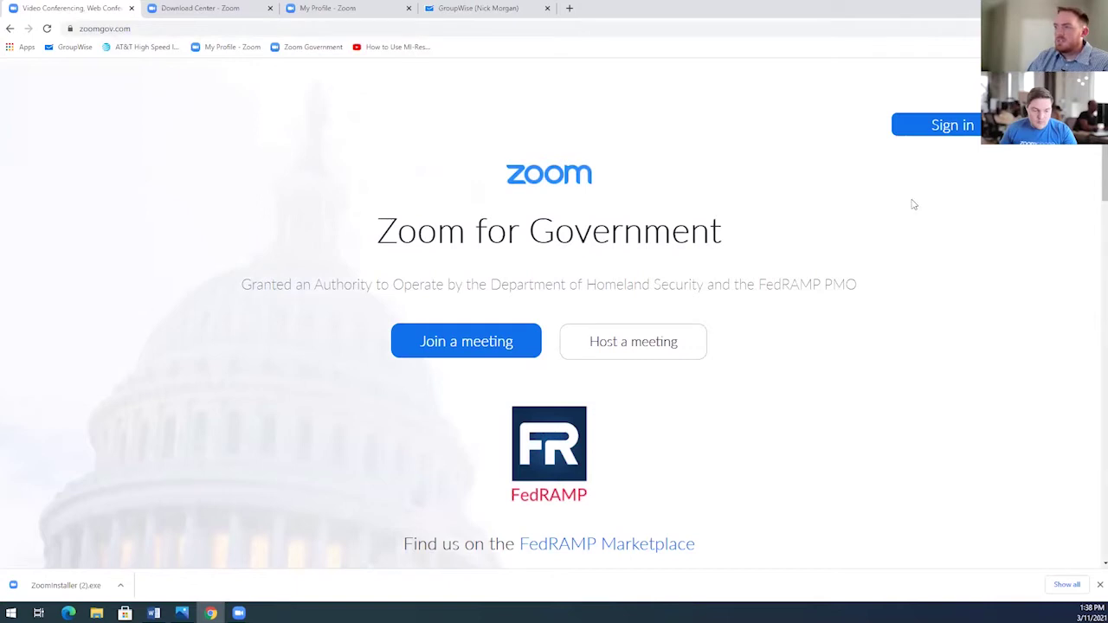
click(960, 130)
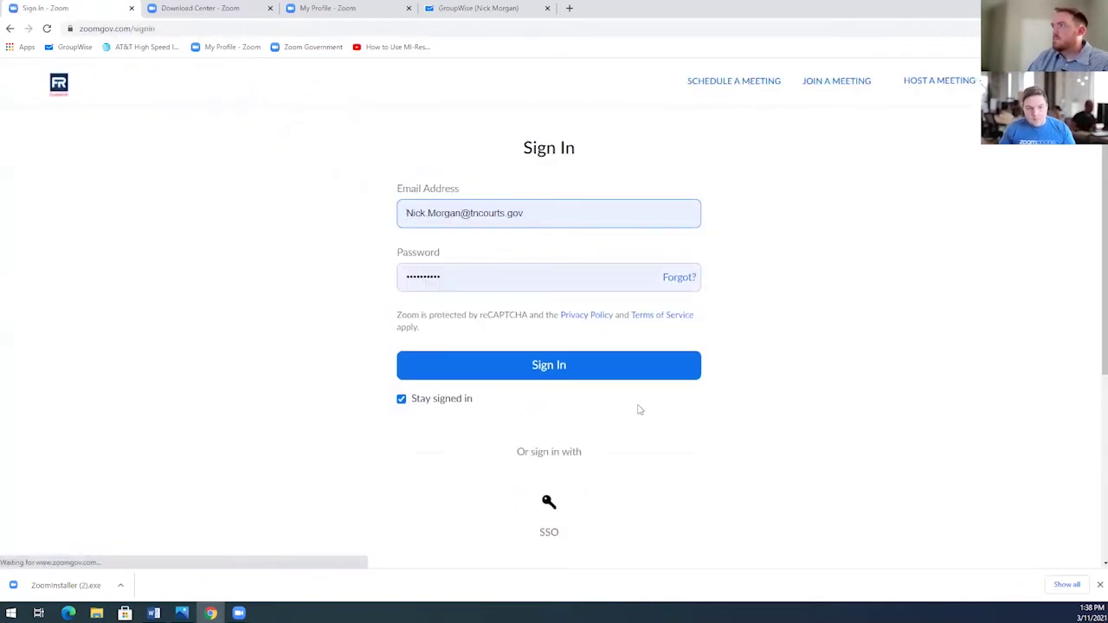
Submit the web sign-in and pick the three palm-tree tiles to pass the reCAPTCHA.
click(563, 368)
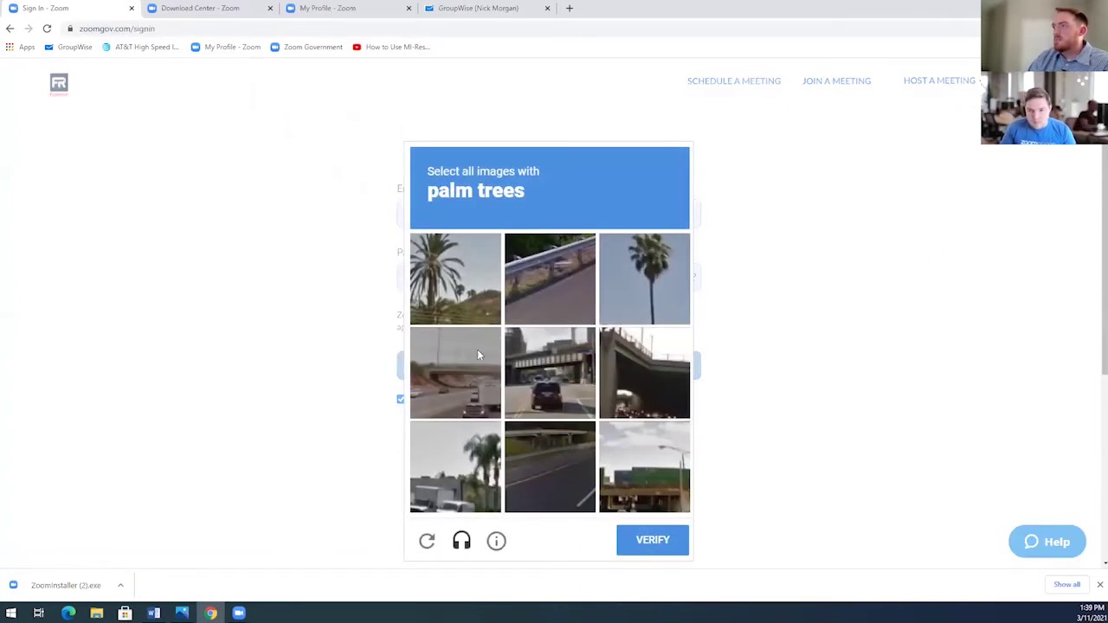
click(455, 277)
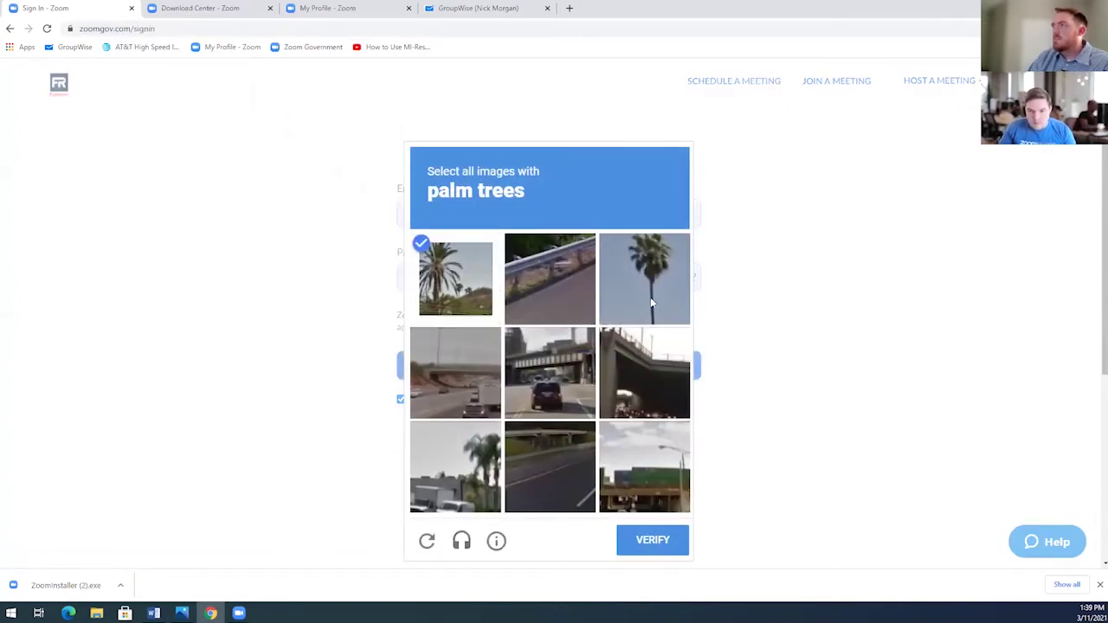
click(649, 296)
click(474, 472)
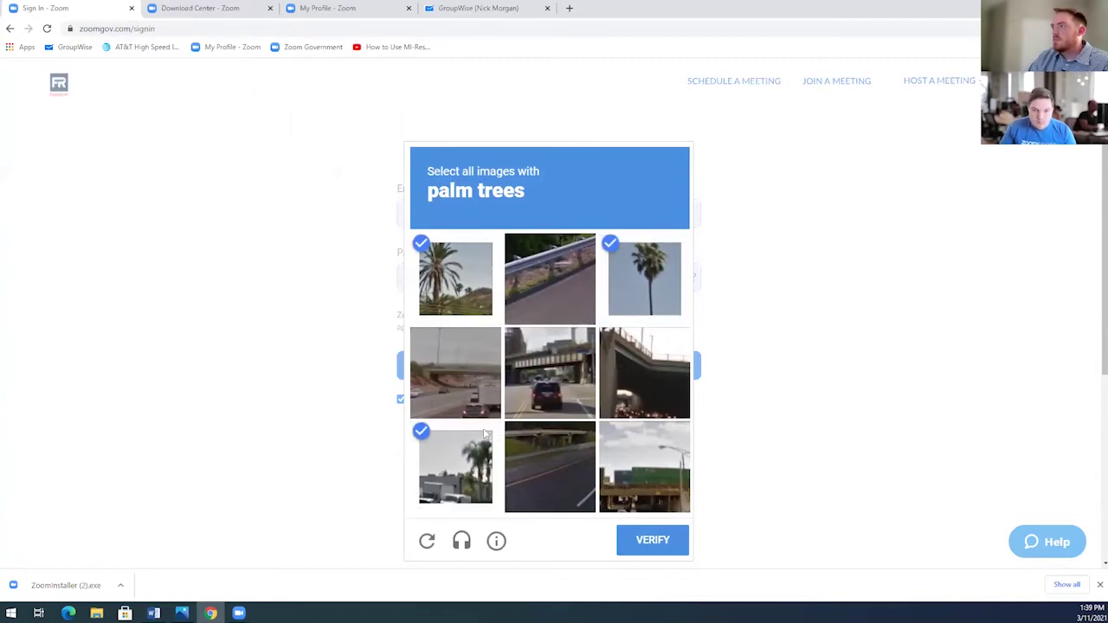
click(649, 547)
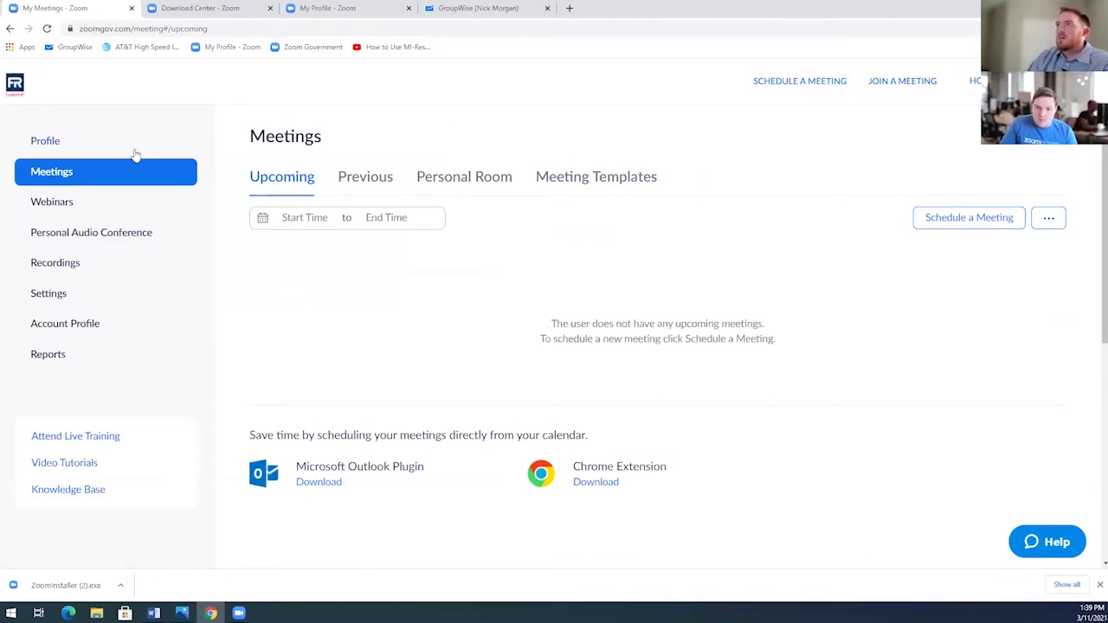
Open the Profile page and scroll through its details, Pro license and time zone.
click(47, 144)
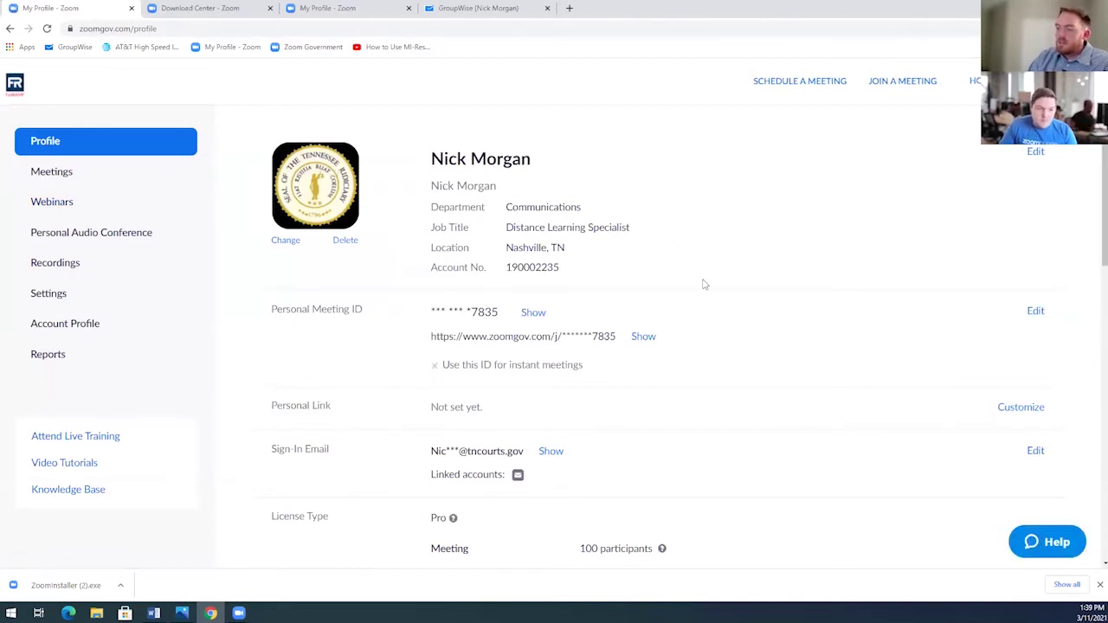
scroll(721, 260, down, 5)
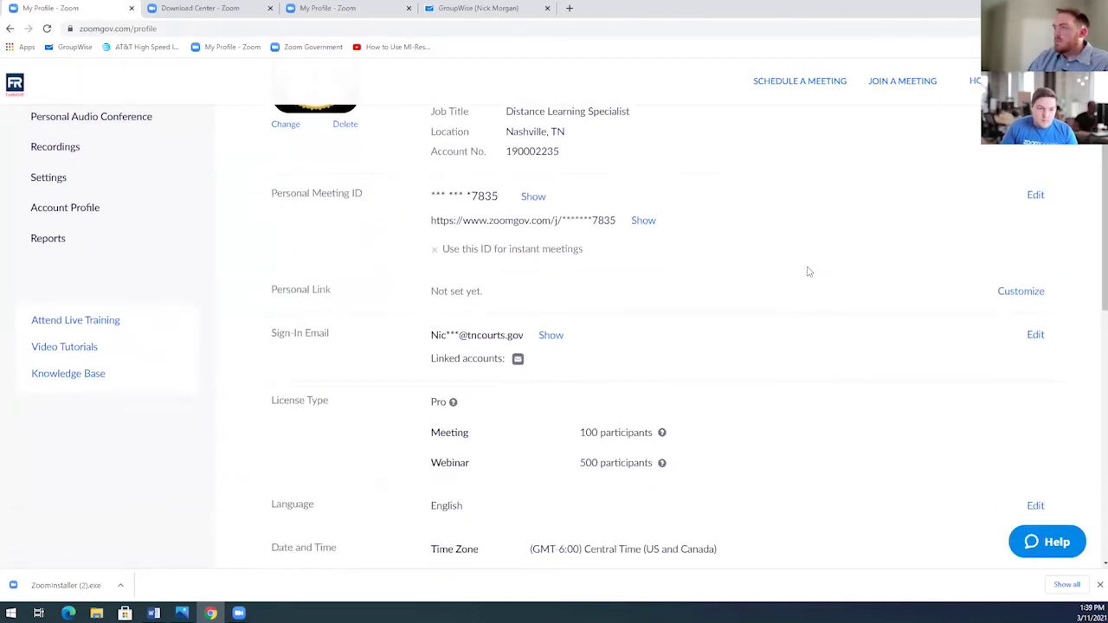
scroll(779, 337, up, 5)
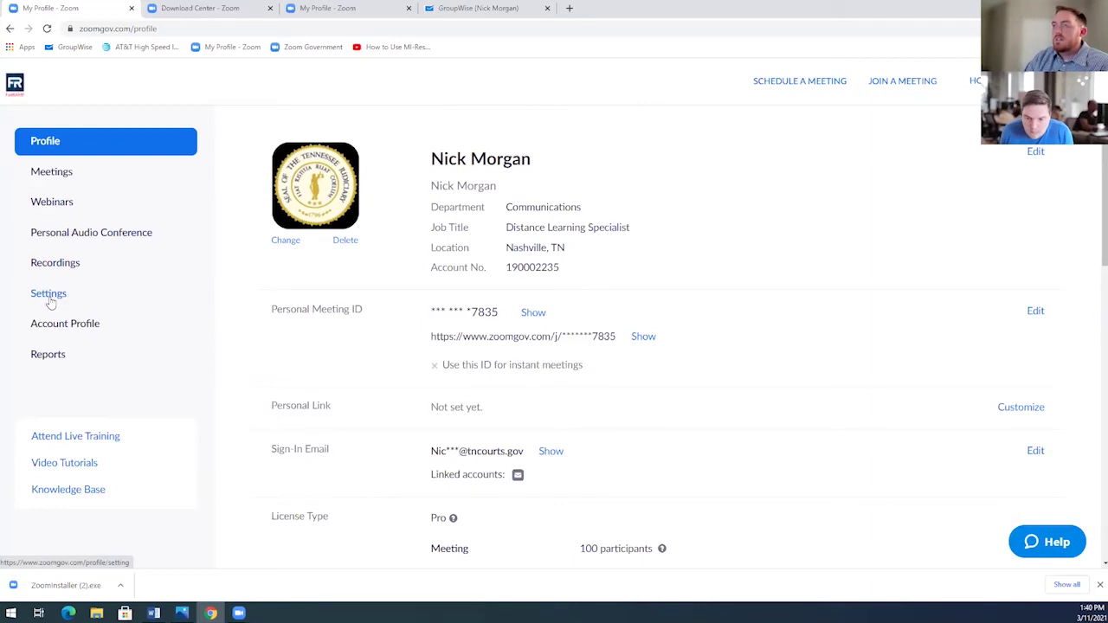
Open the web Settings page and review the Meeting tab's Security options.
click(48, 297)
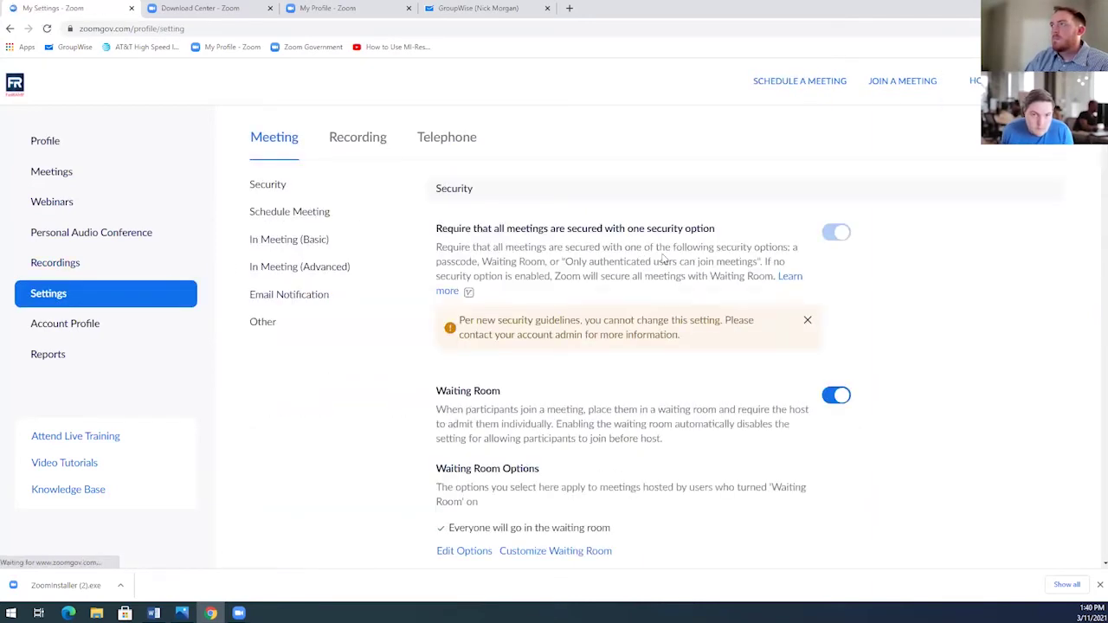
scroll(952, 243, down, 2)
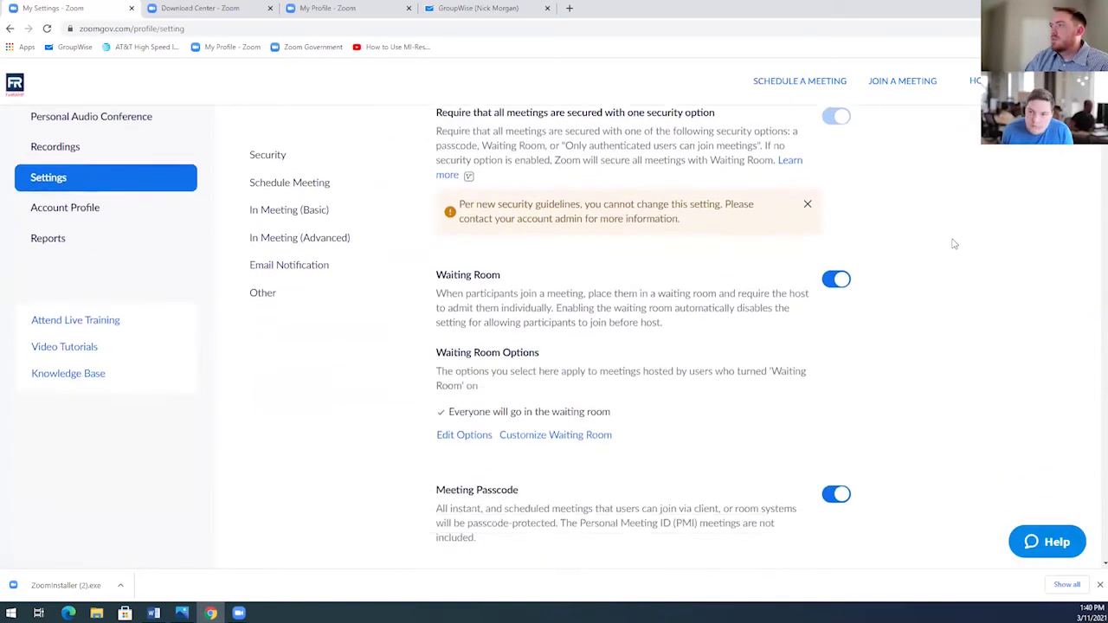
scroll(952, 243, down, 2)
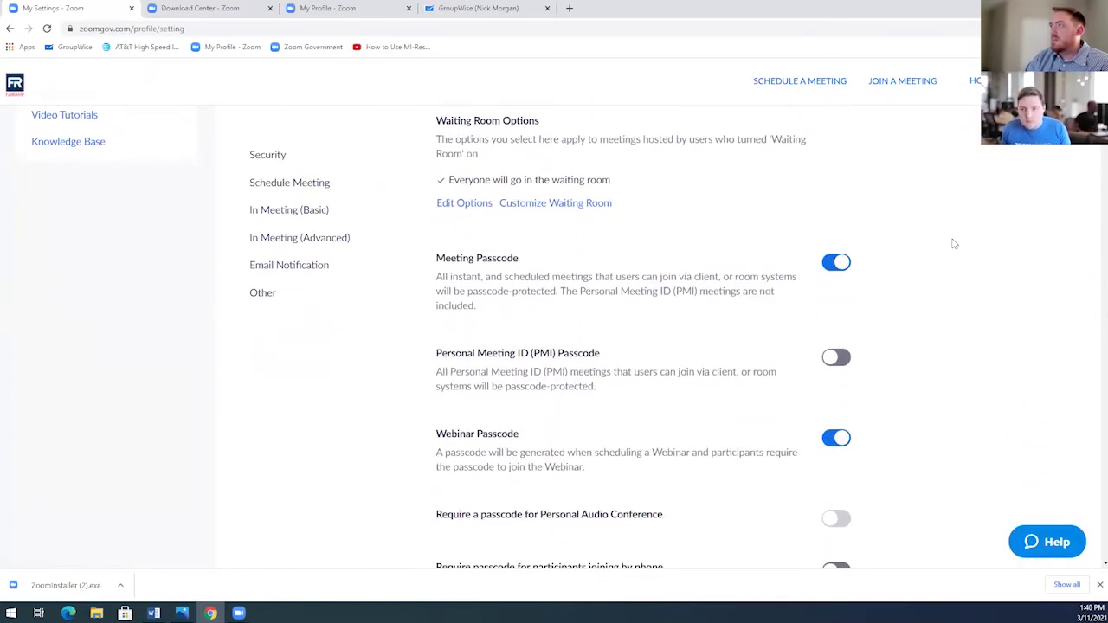
scroll(946, 257, up, 2)
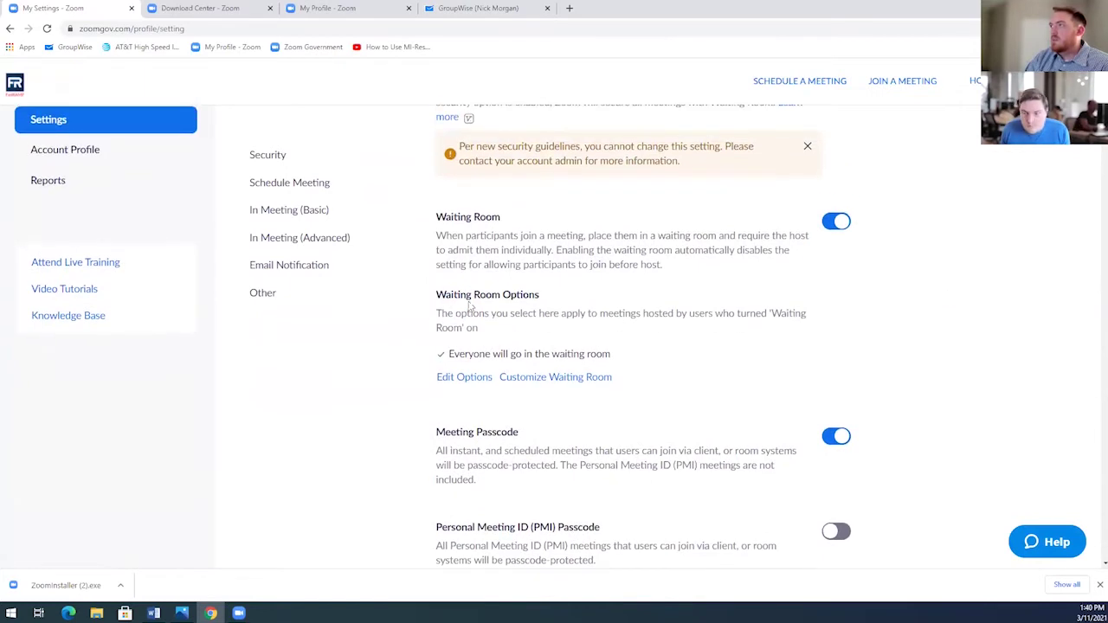
scroll(947, 280, up, 1)
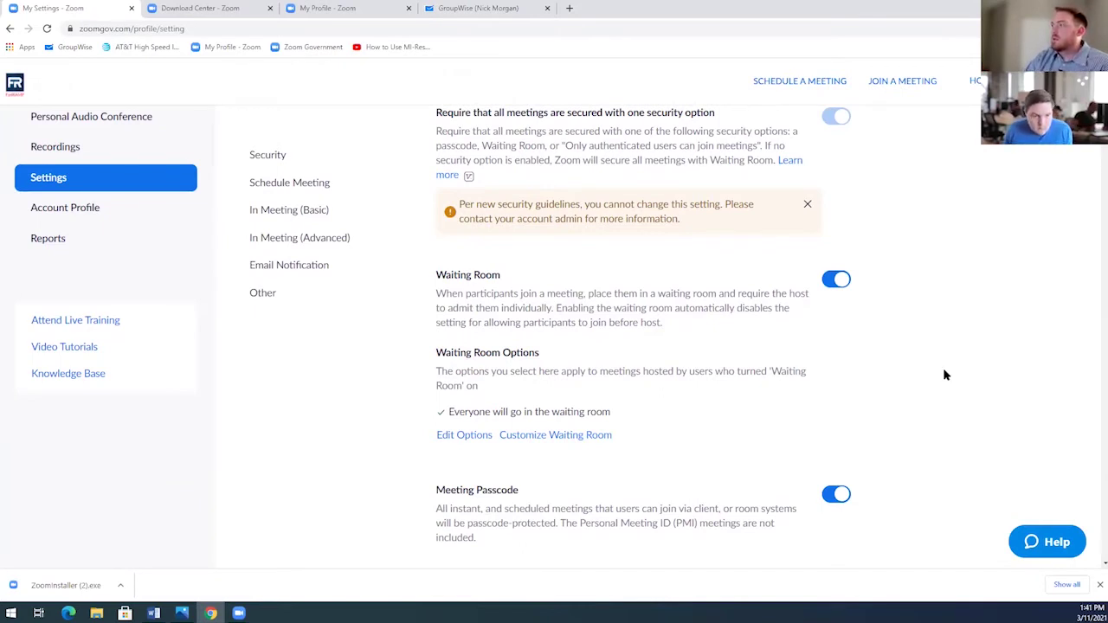
Scroll through the Schedule Meeting and In Meeting (Basic) options down to screen sharing.
scroll(945, 375, down, 1)
scroll(946, 351, down, 3)
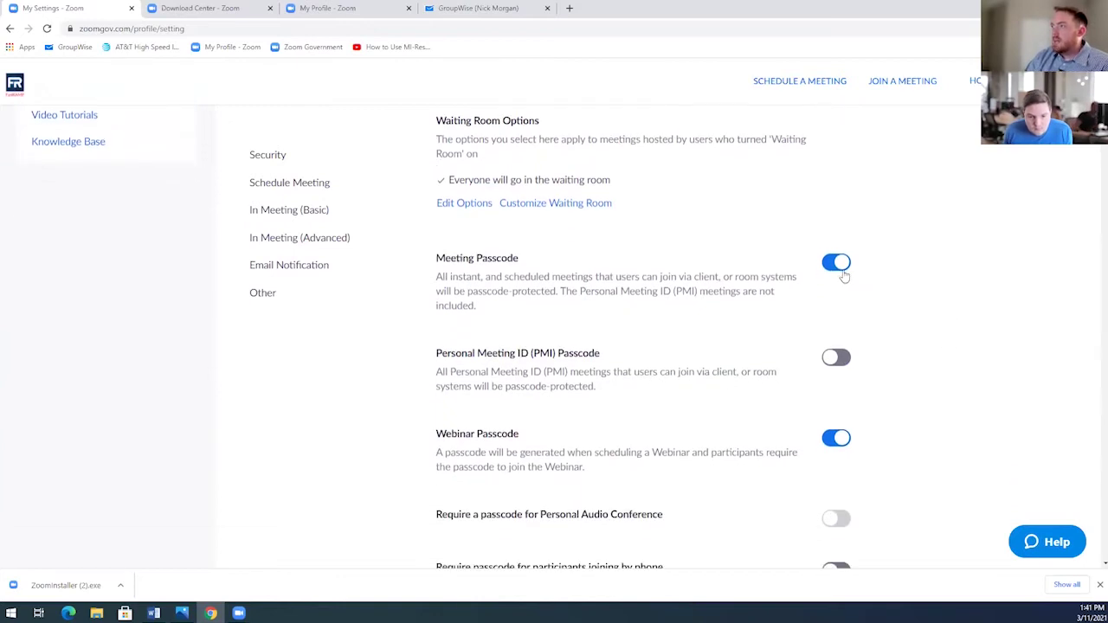
scroll(959, 290, down, 2)
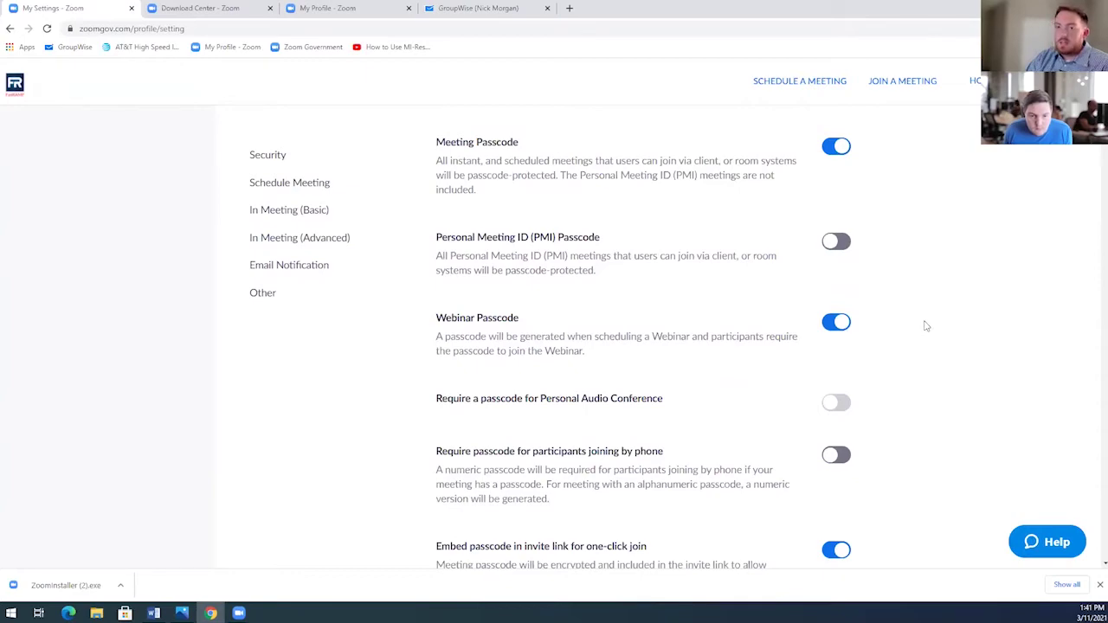
scroll(934, 319, down, 2)
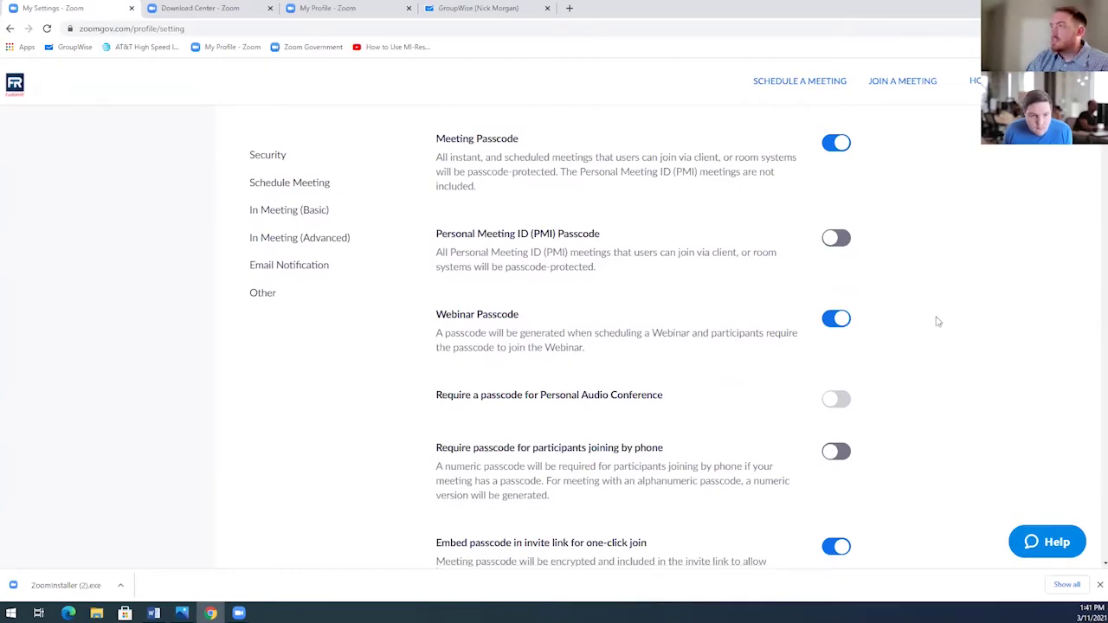
scroll(937, 321, down, 6)
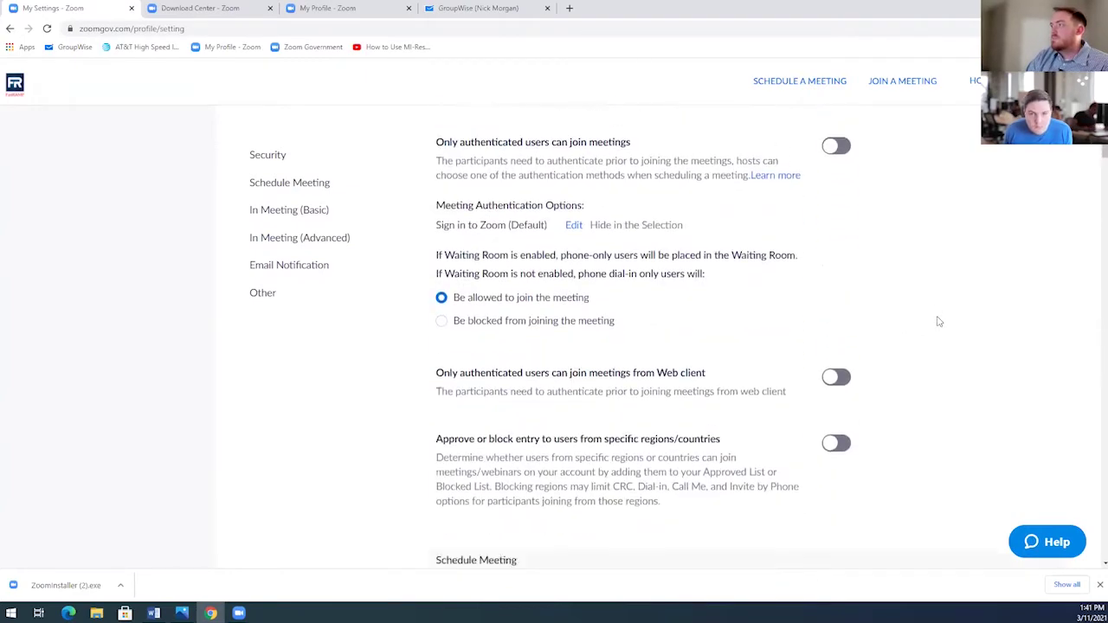
scroll(938, 321, down, 3)
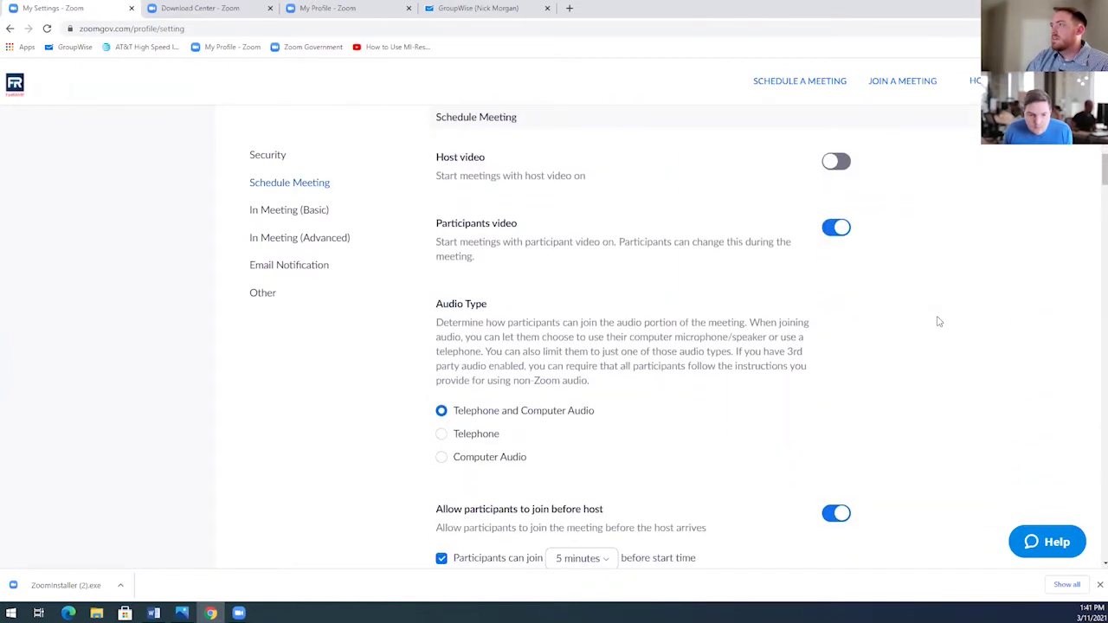
scroll(955, 316, down, 2)
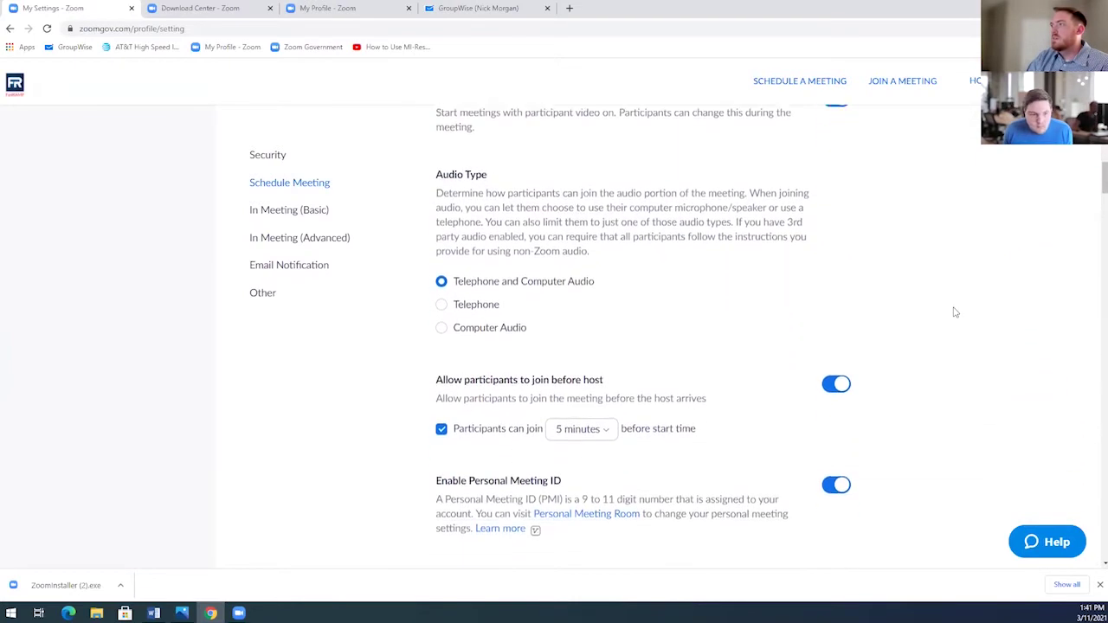
scroll(954, 311, down, 7)
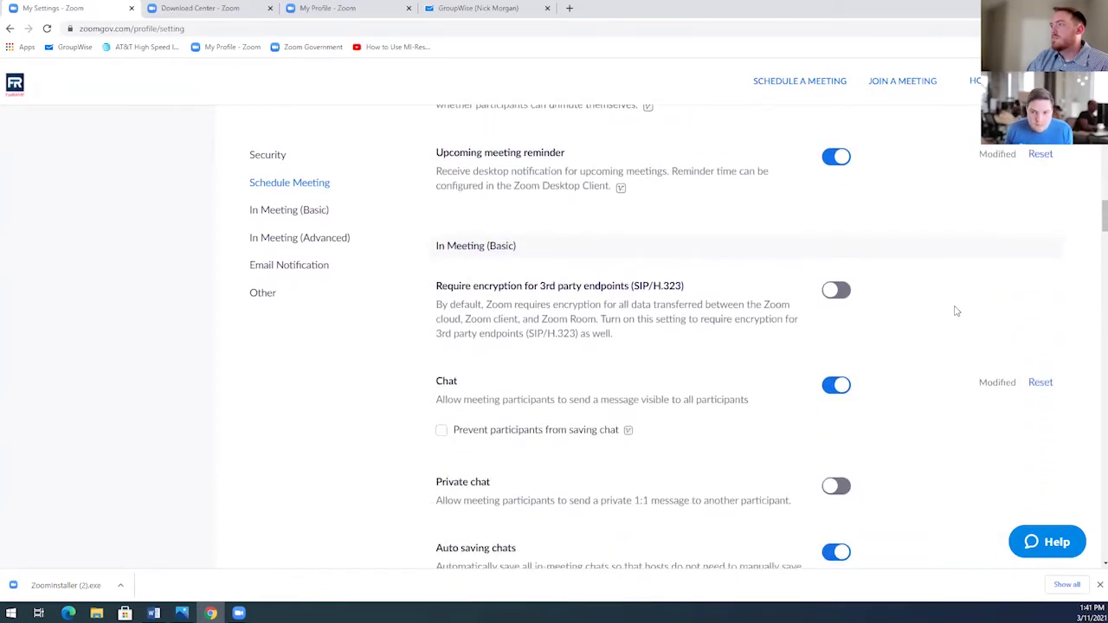
scroll(955, 311, down, 1)
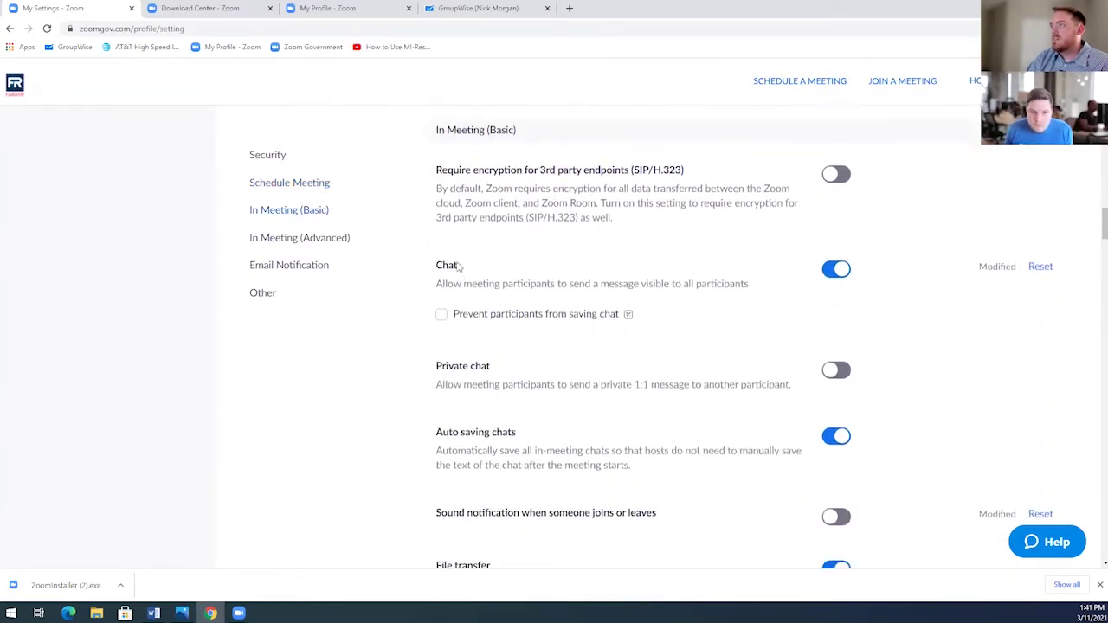
double_click(446, 265)
click(571, 265)
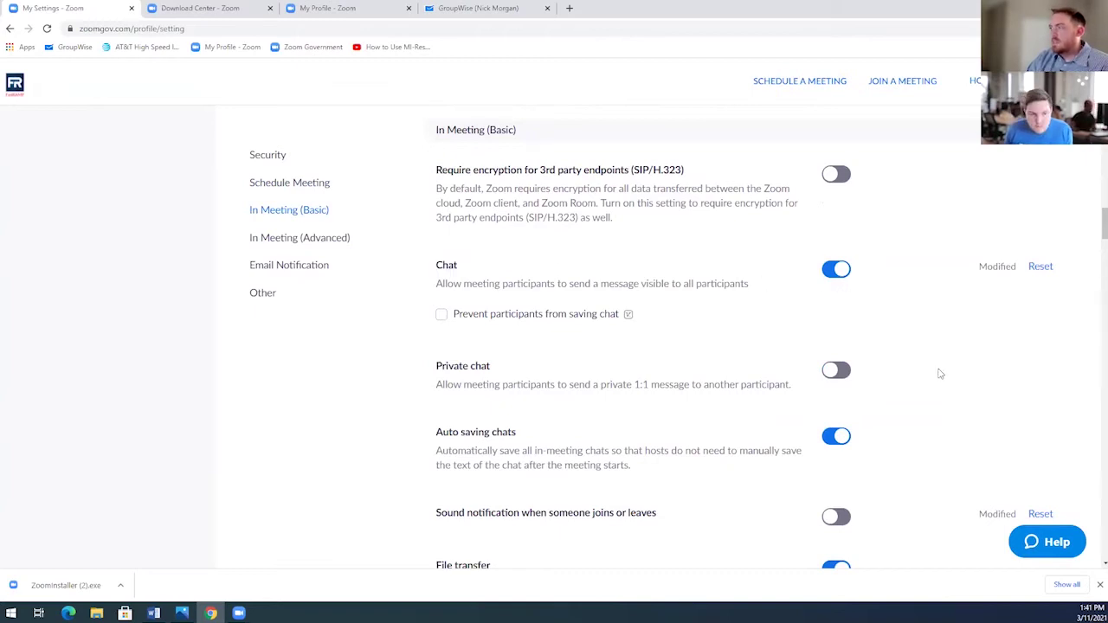
scroll(940, 374, down, 1)
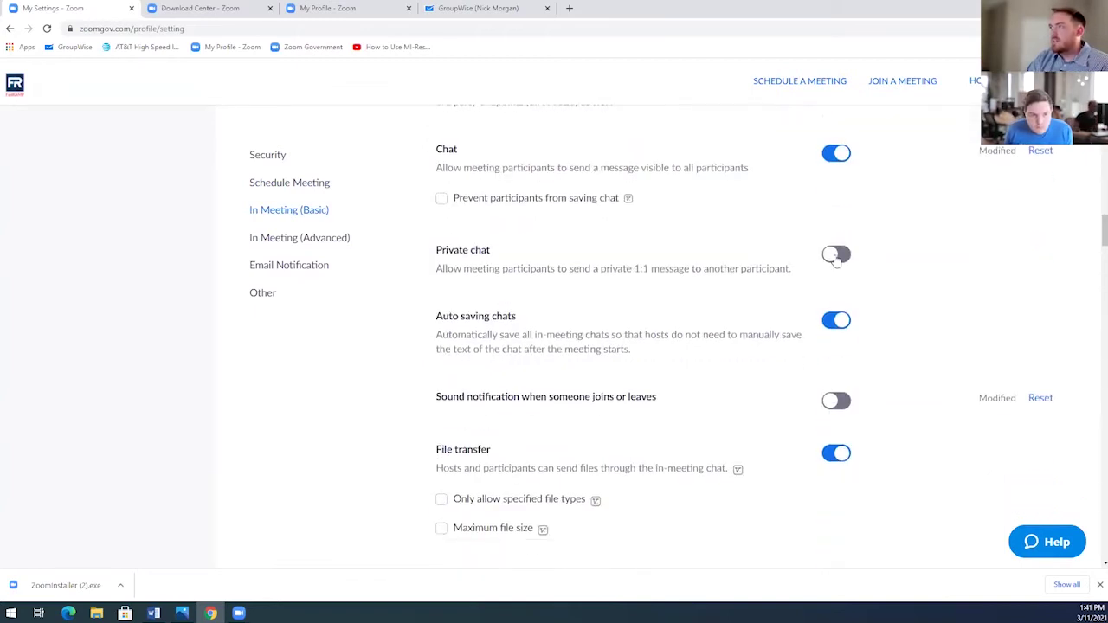
scroll(966, 317, down, 3)
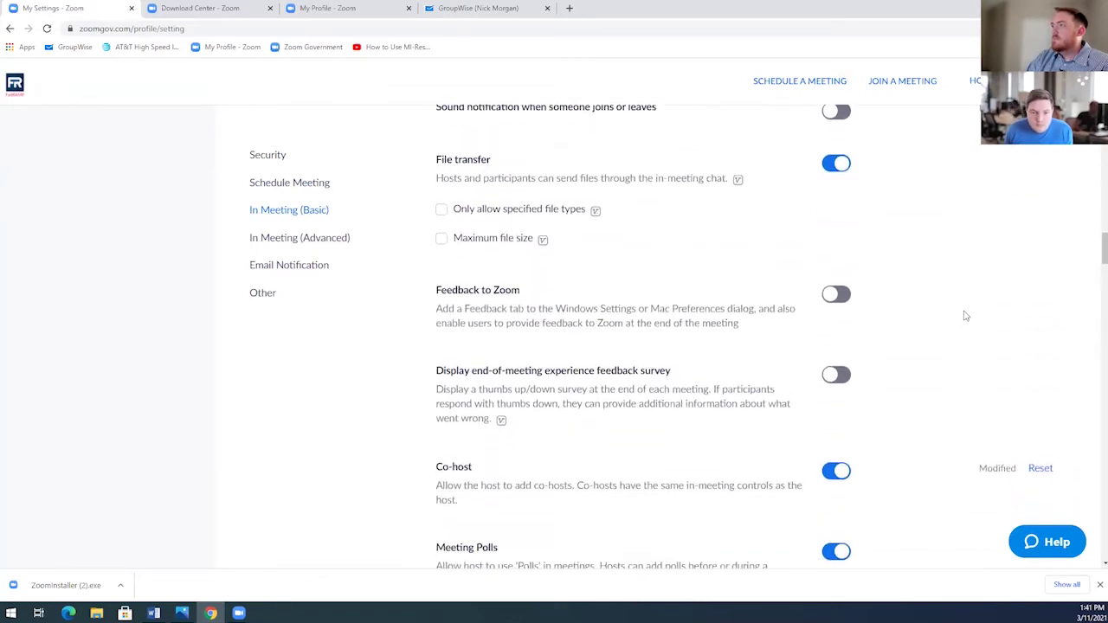
scroll(966, 317, down, 3)
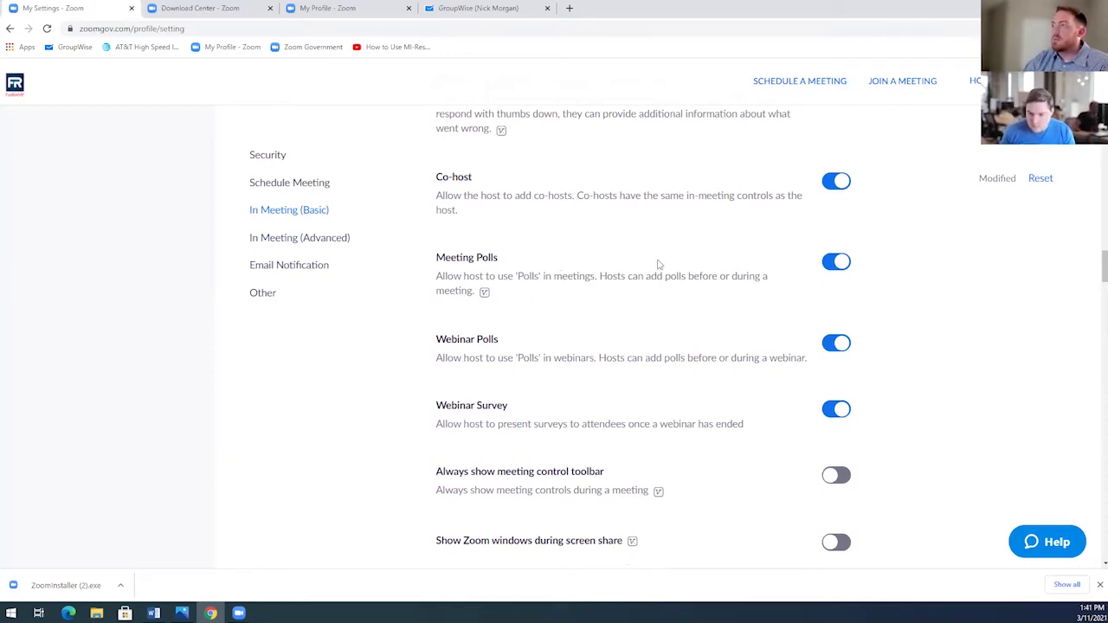
scroll(997, 280, down, 2)
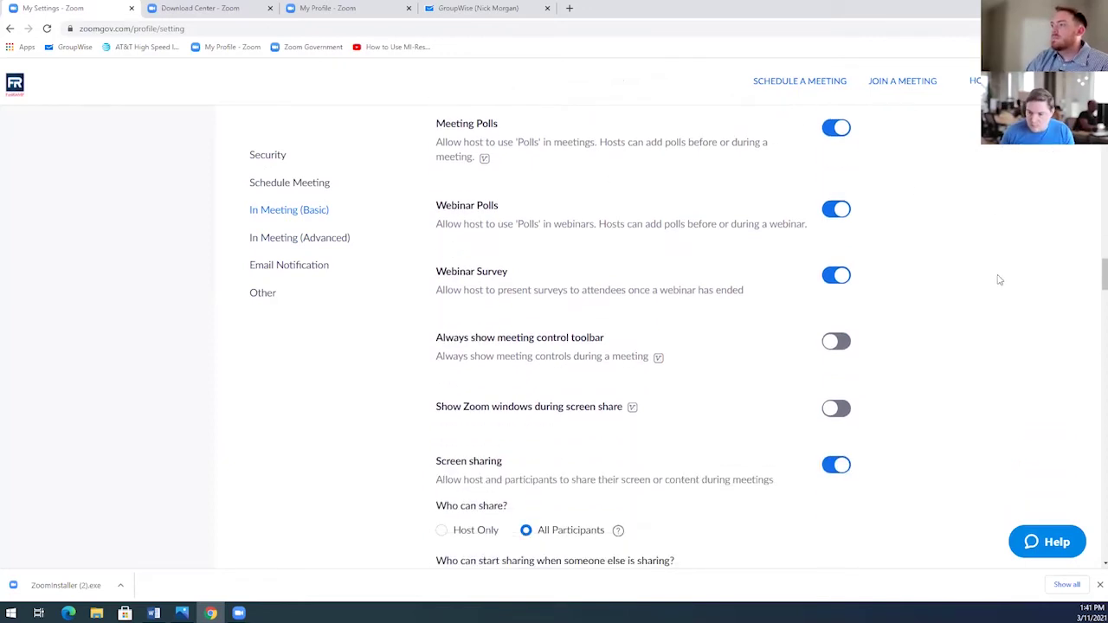
scroll(999, 279, down, 1)
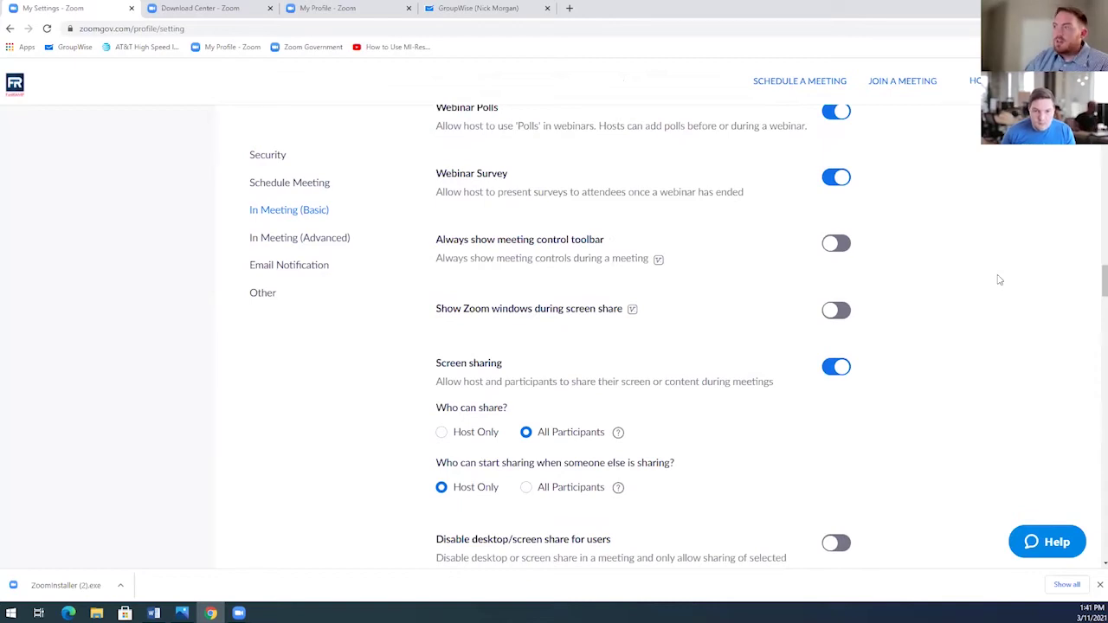
Review the In Meeting (Advanced) toggles down to 'Join from your browser', stereo audio and original sound.
scroll(995, 282, down, 4)
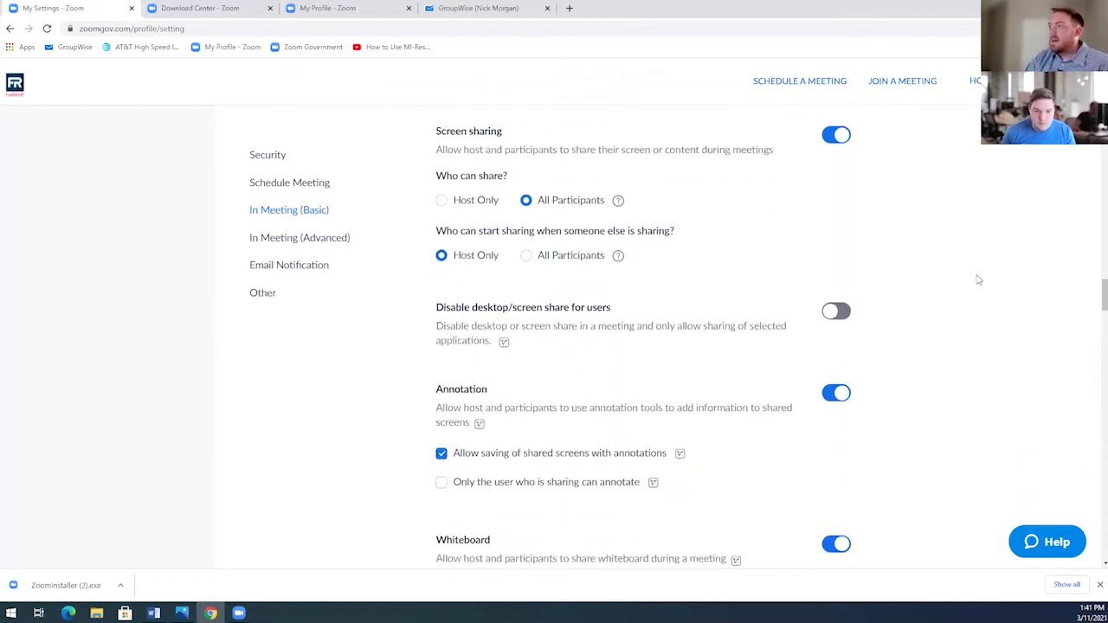
scroll(966, 276, down, 1)
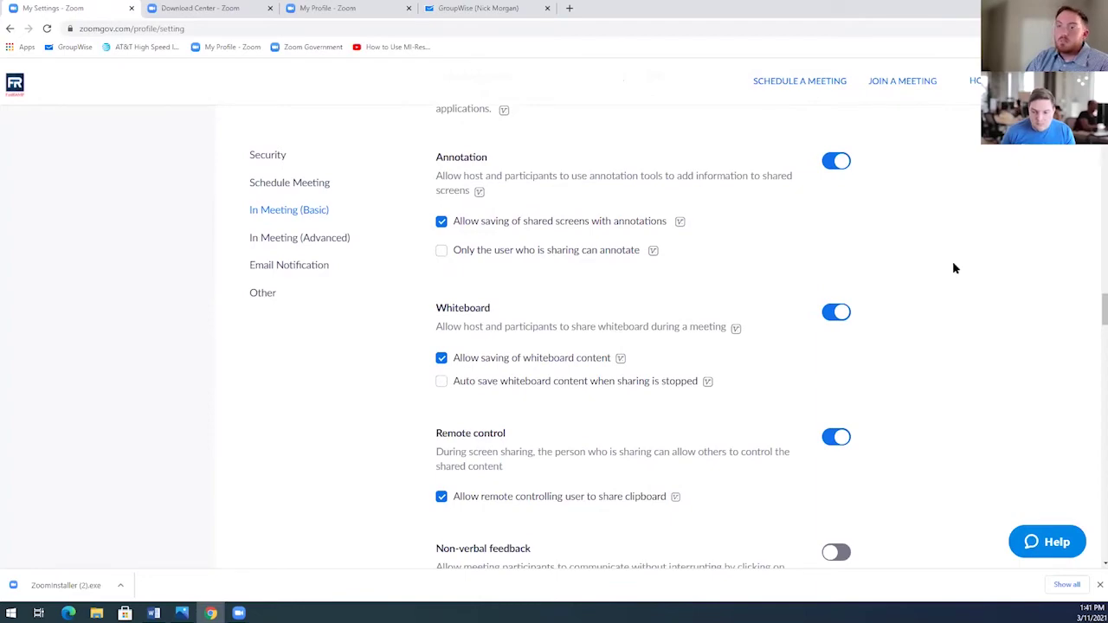
scroll(954, 268, down, 5)
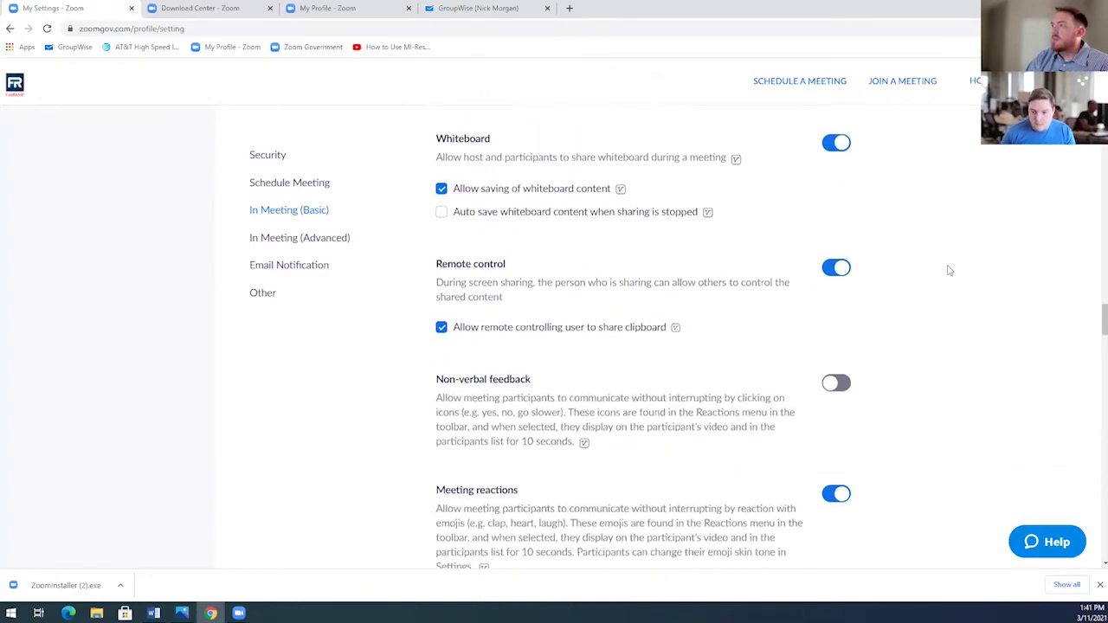
scroll(948, 270, down, 6)
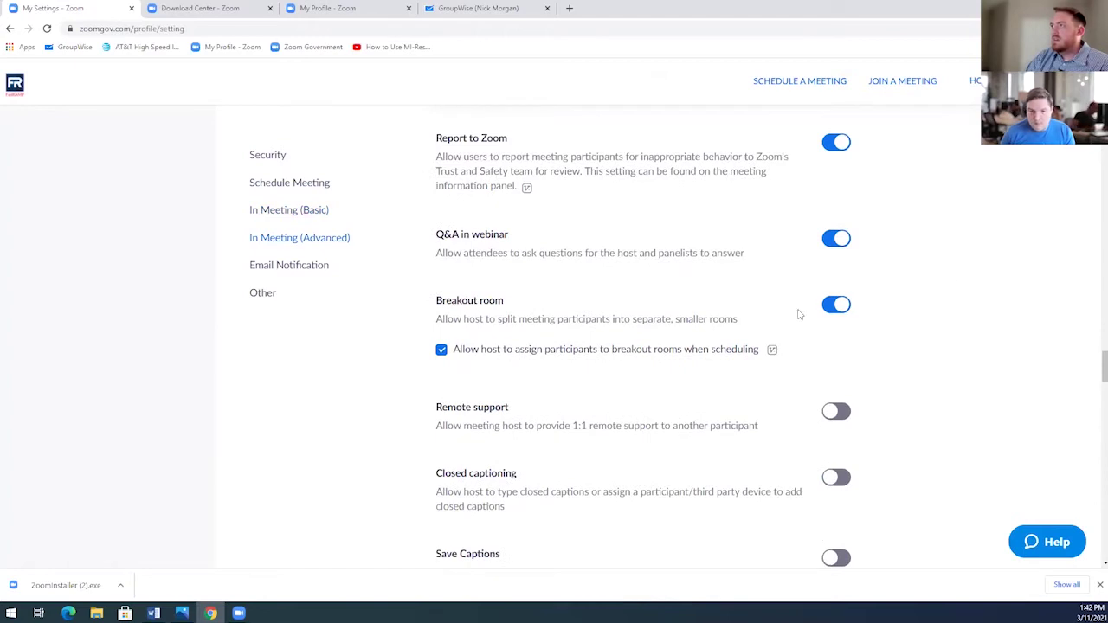
scroll(956, 318, down, 2)
scroll(951, 314, down, 5)
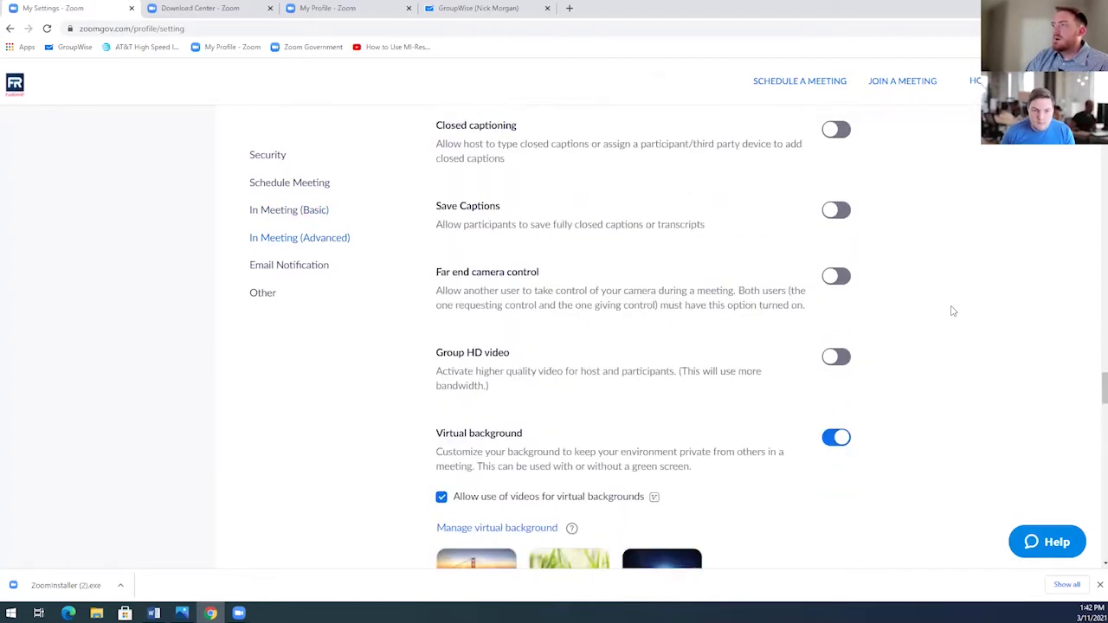
scroll(945, 309, down, 1)
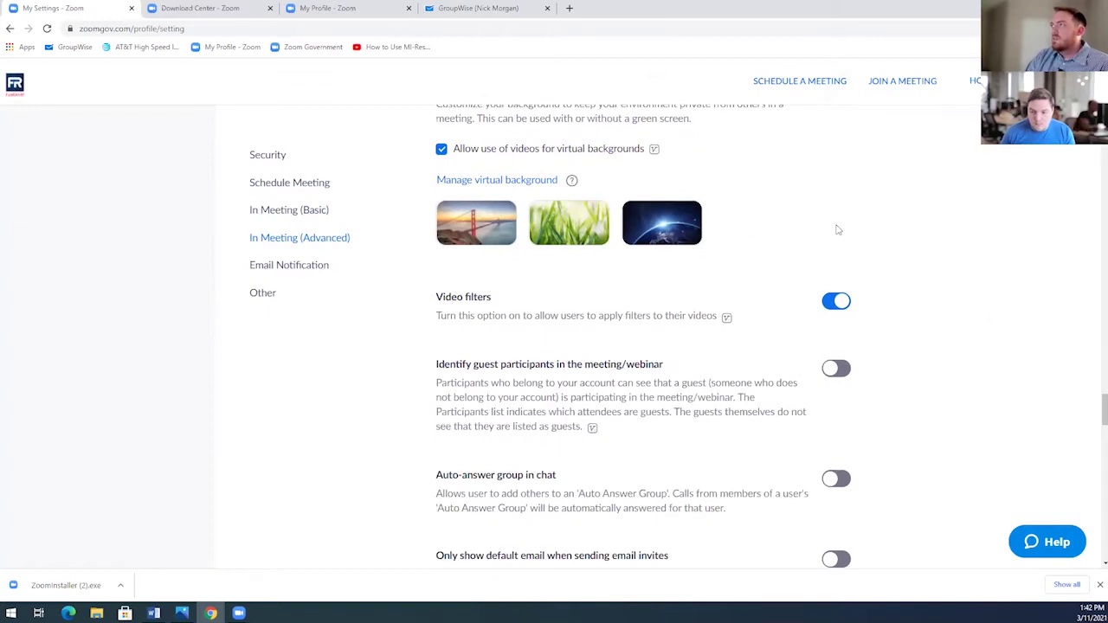
scroll(835, 228, up, 2)
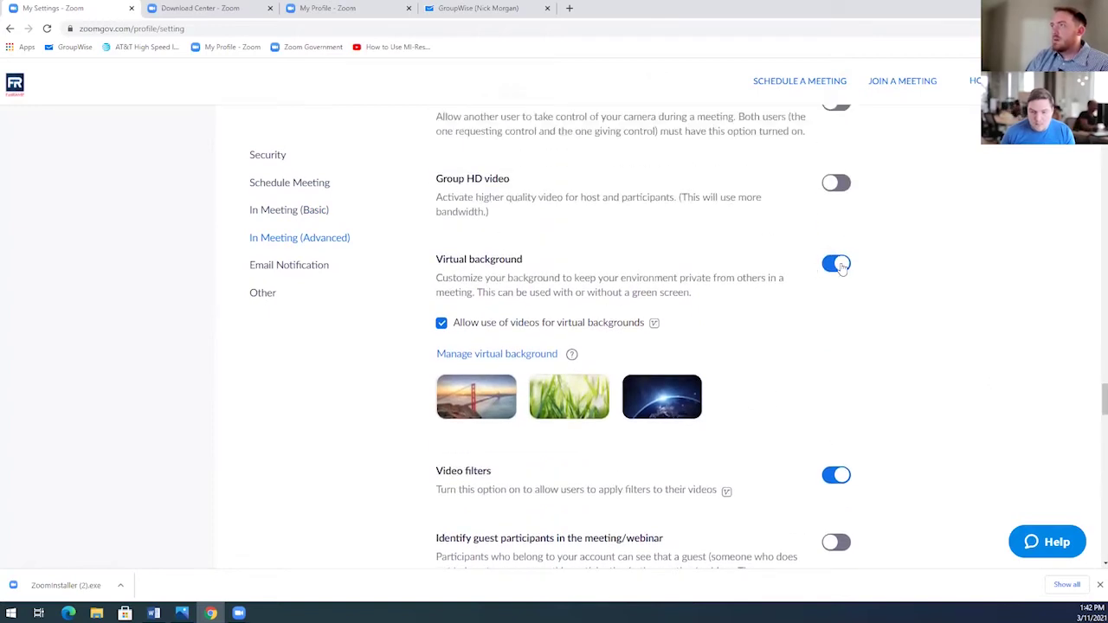
scroll(966, 311, down, 2)
scroll(966, 312, down, 3)
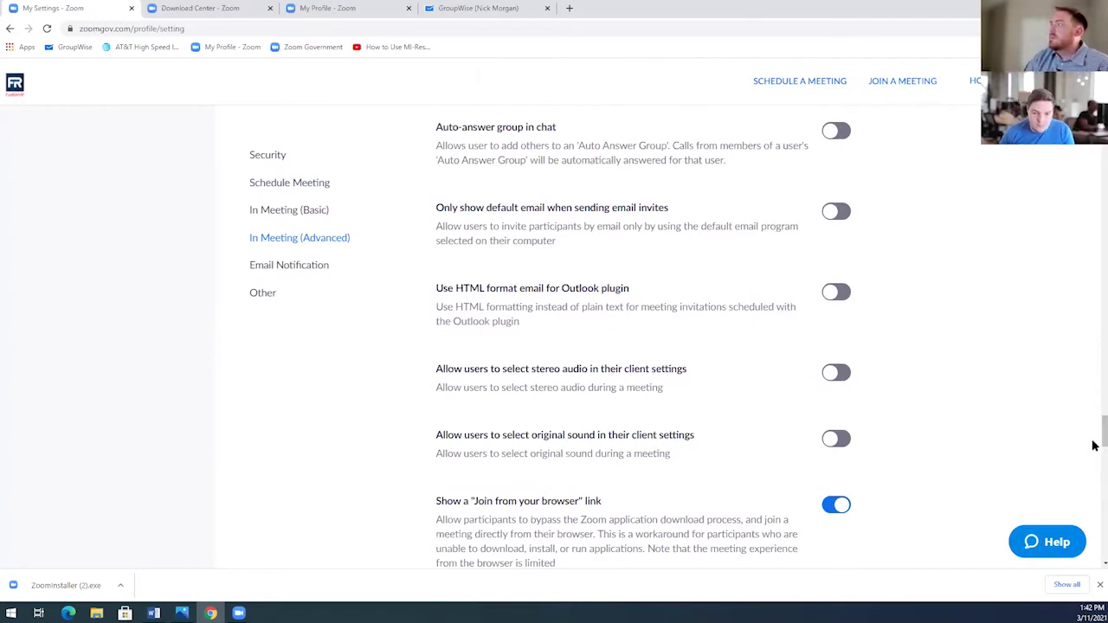
Return to the top of Settings at the Security section, then switch to the Zoom download tab.
drag(1093, 441, 1096, 87)
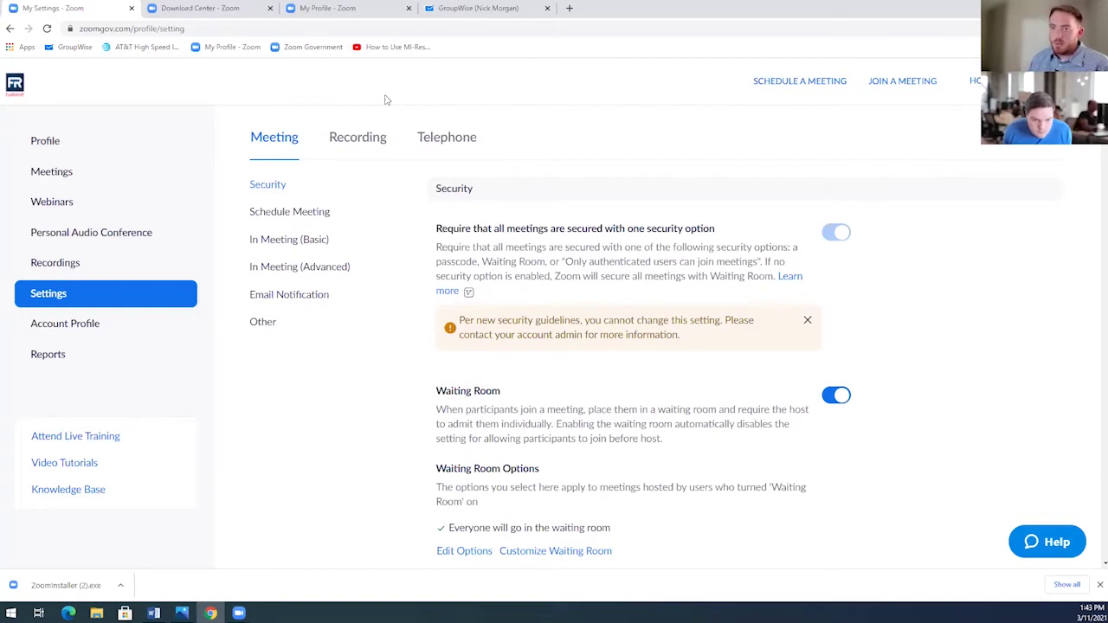
click(213, 5)
Switch to the commercial zoom.us profile page and check its Licensed license type.
click(316, 4)
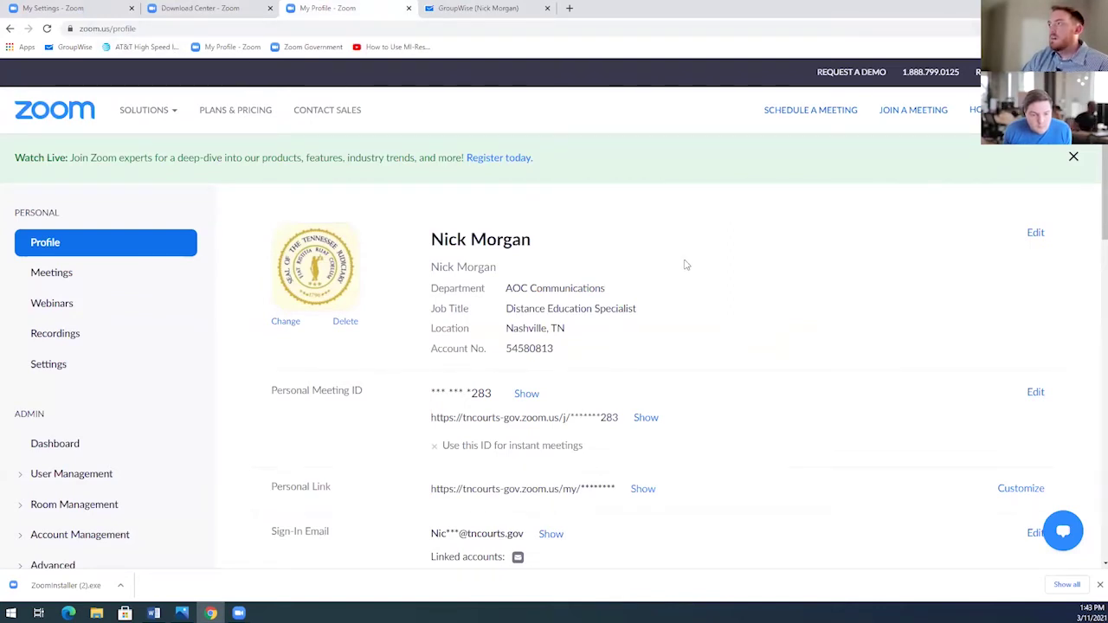
scroll(663, 262, down, 1)
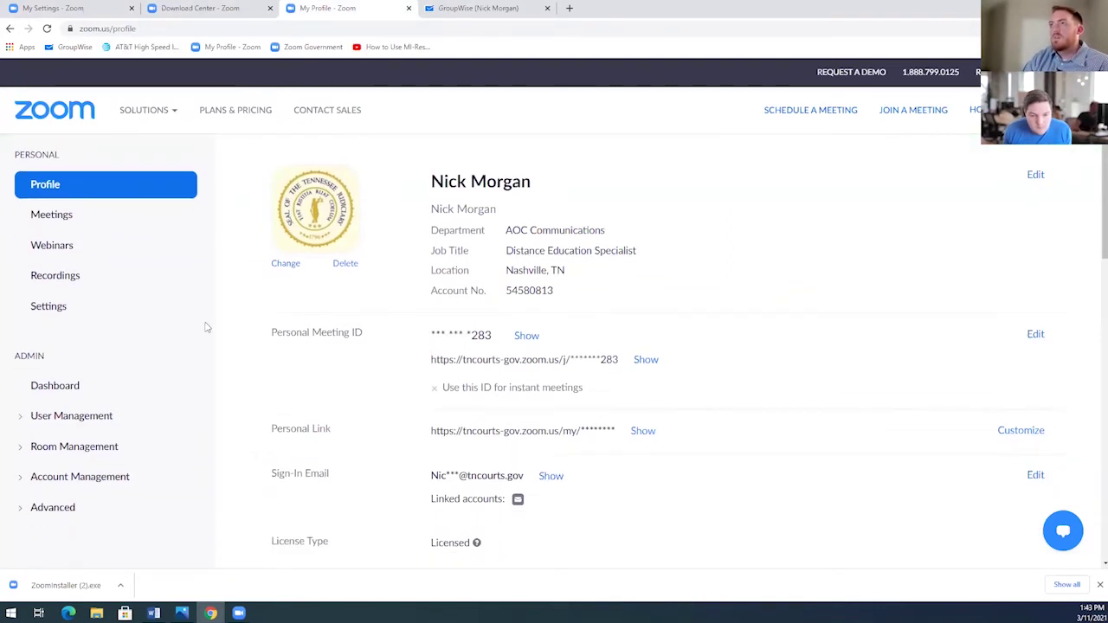
Download all 3 files of the All AOC Staff Meeting cloud recording and view its 934 MB file details.
click(68, 277)
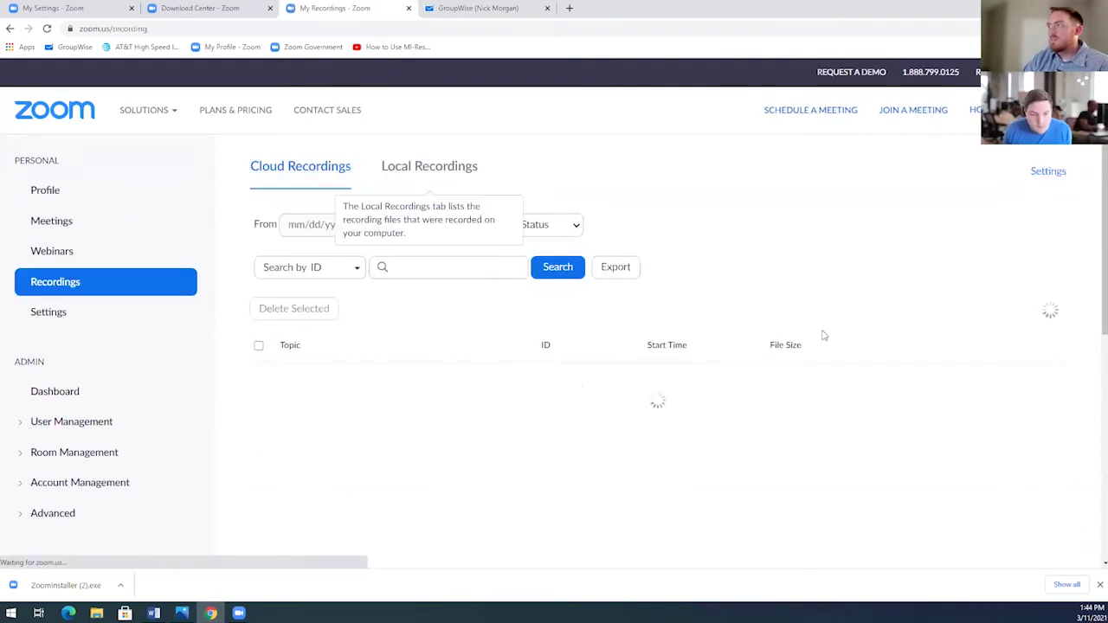
scroll(997, 325, down, 1)
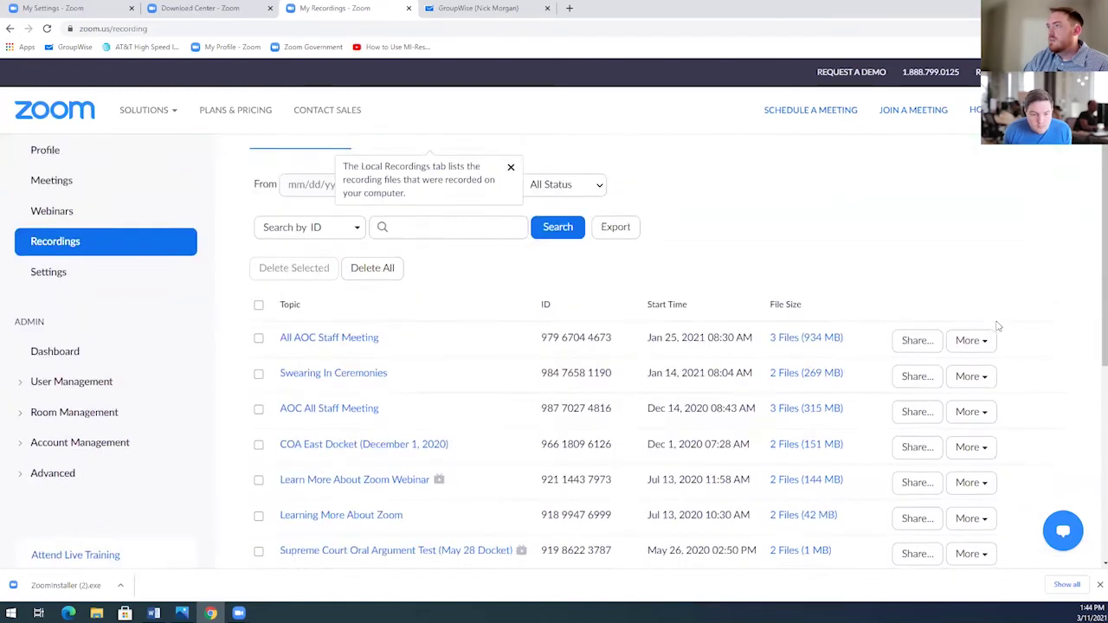
scroll(1056, 329, down, 1)
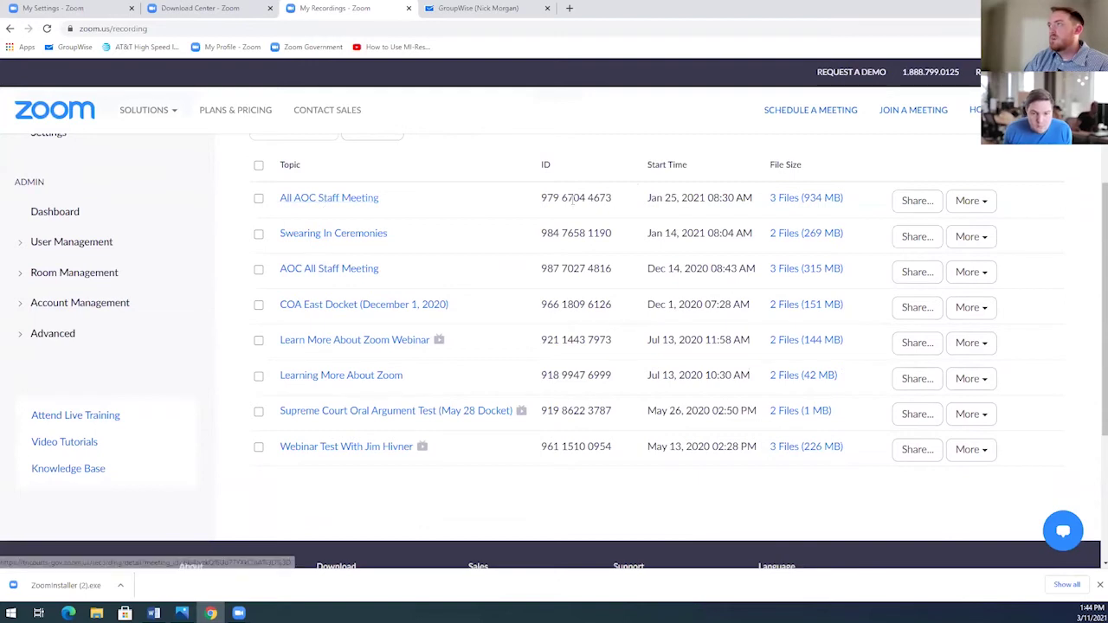
click(973, 210)
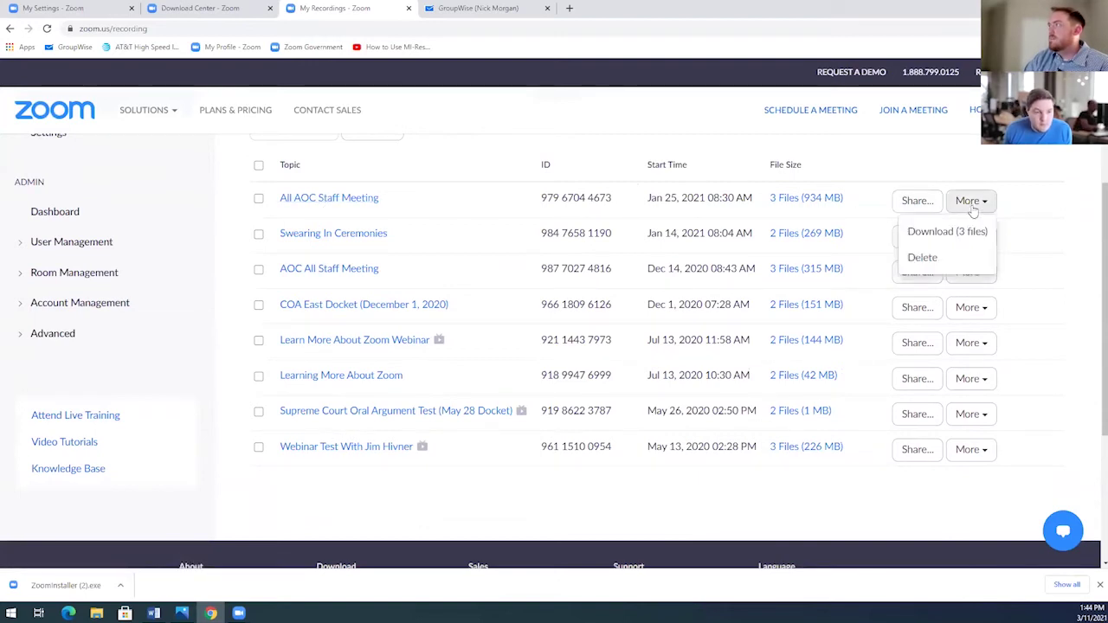
click(966, 238)
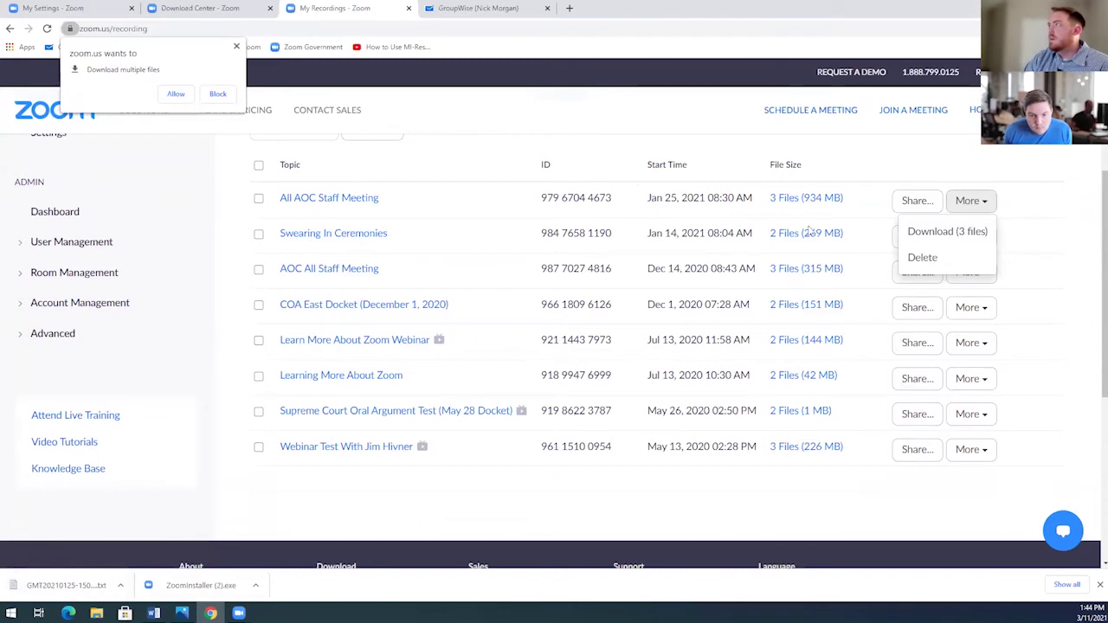
click(790, 202)
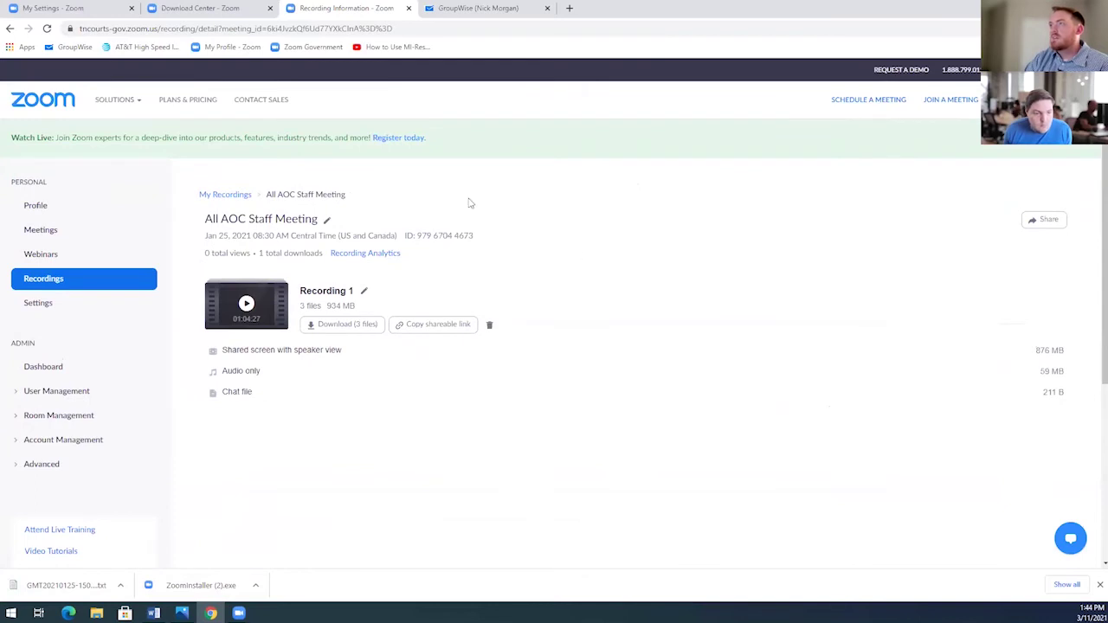
Download the All AOC Staff Meeting video, audio and chat files, then go back to the recordings list.
click(331, 328)
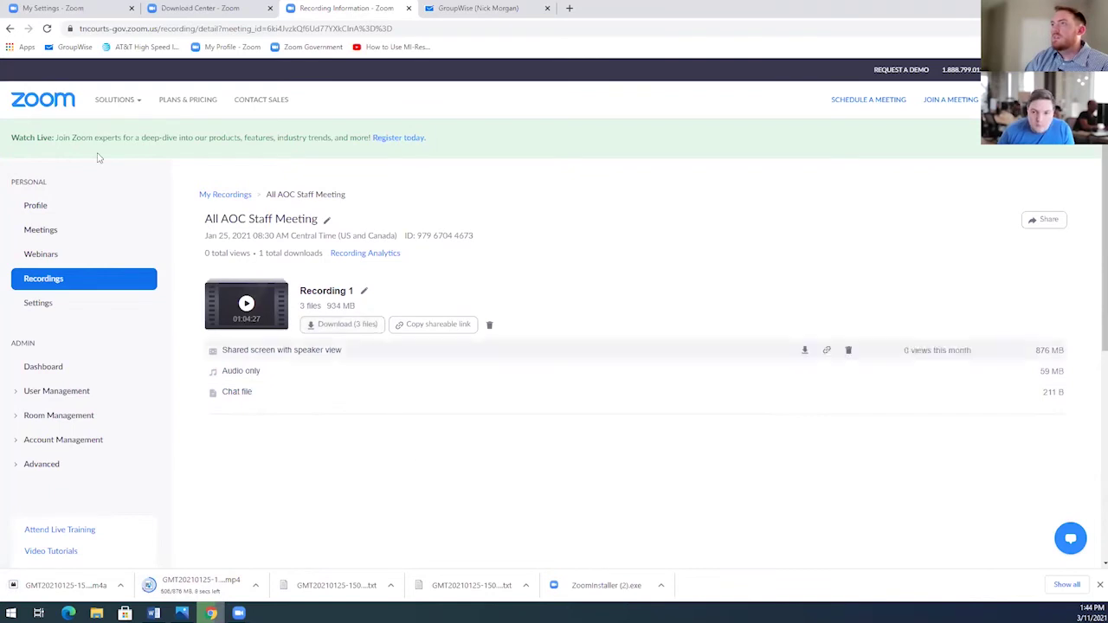
click(9, 28)
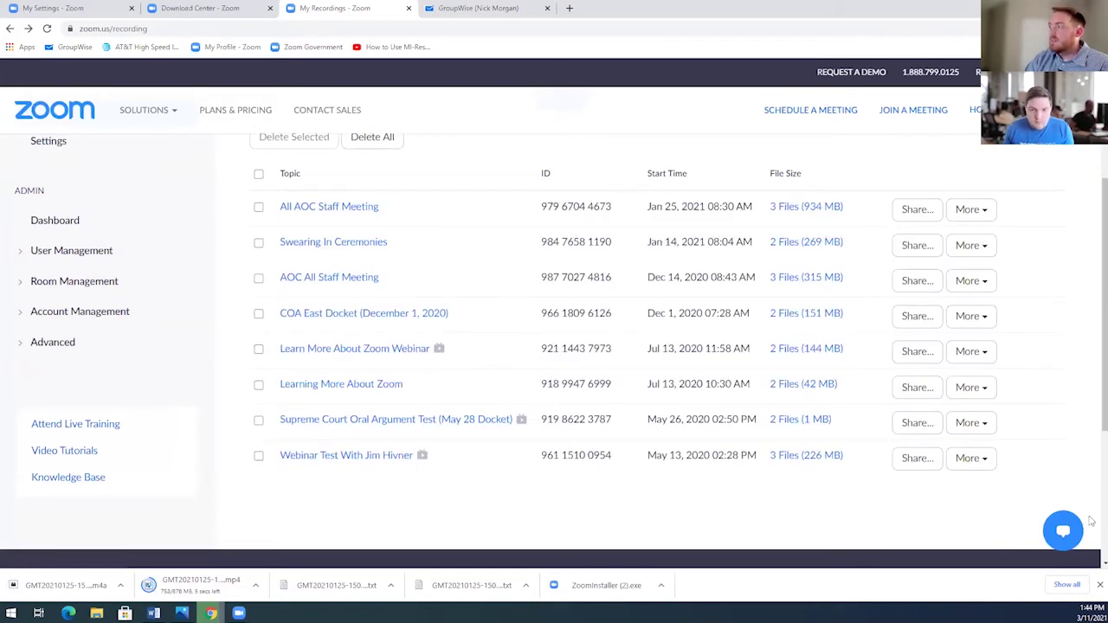
Dismiss the Chrome downloads bar and Local Recordings tip, then return to the ZoomGov Settings tab.
click(1098, 585)
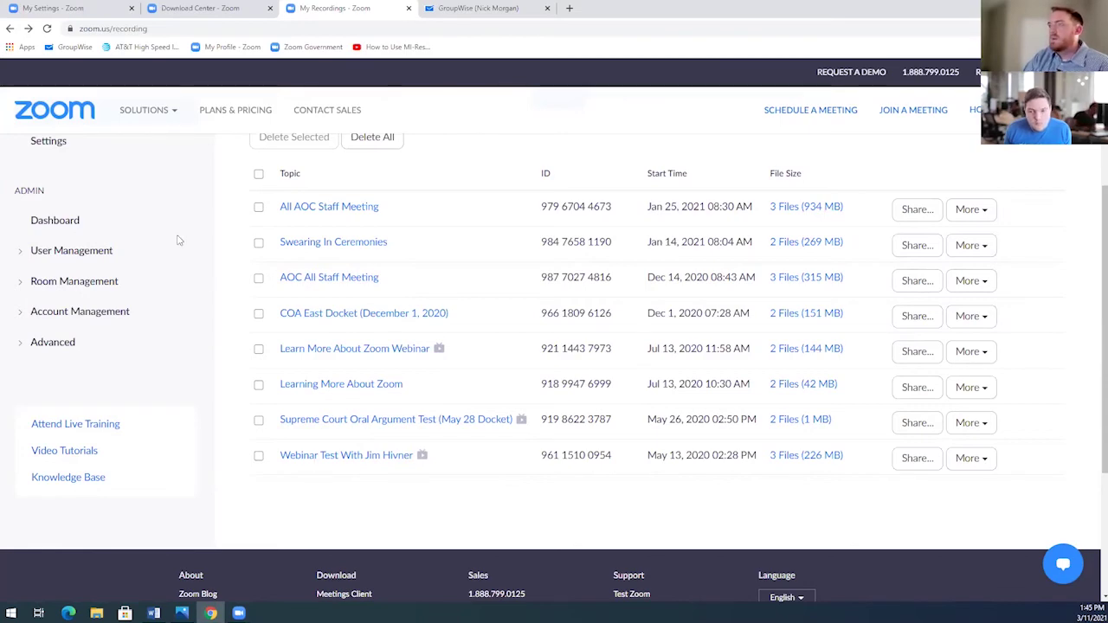
scroll(569, 252, up, 2)
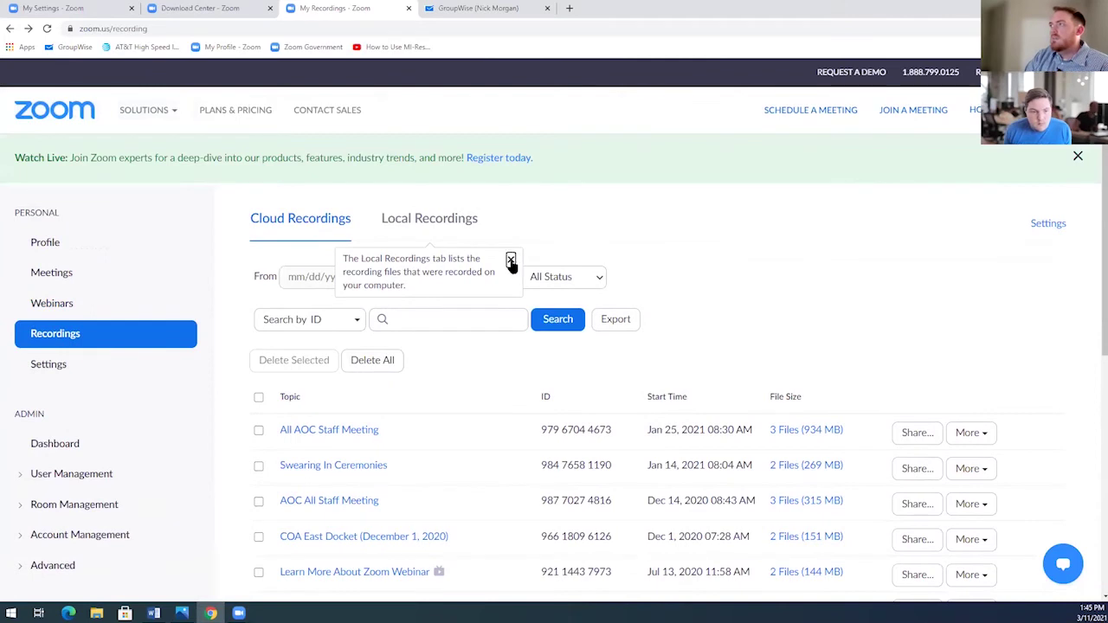
click(511, 261)
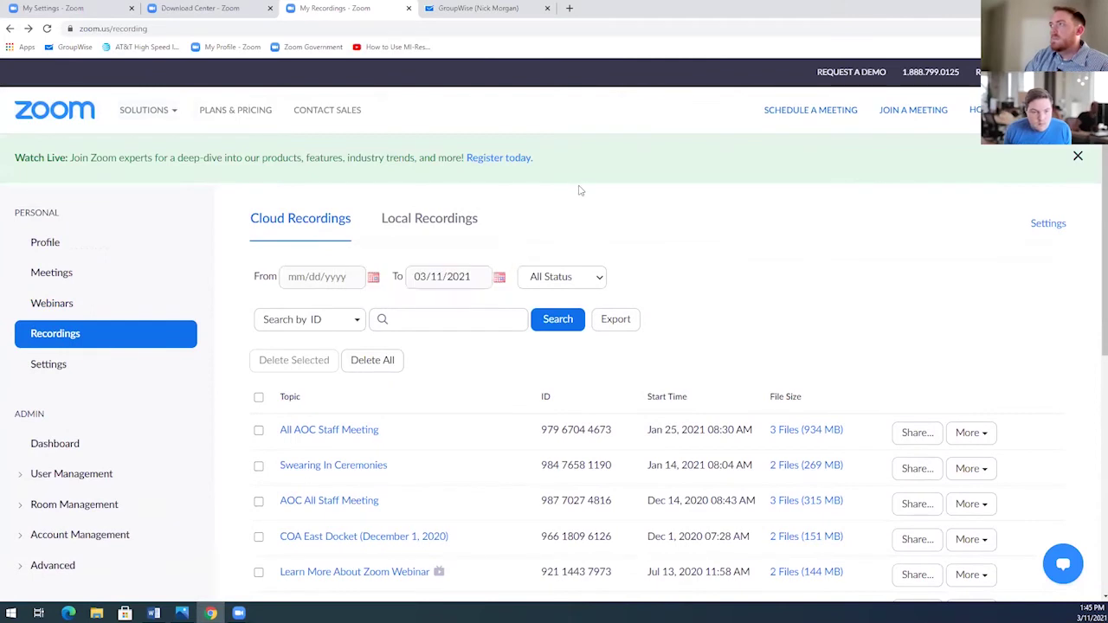
click(127, 12)
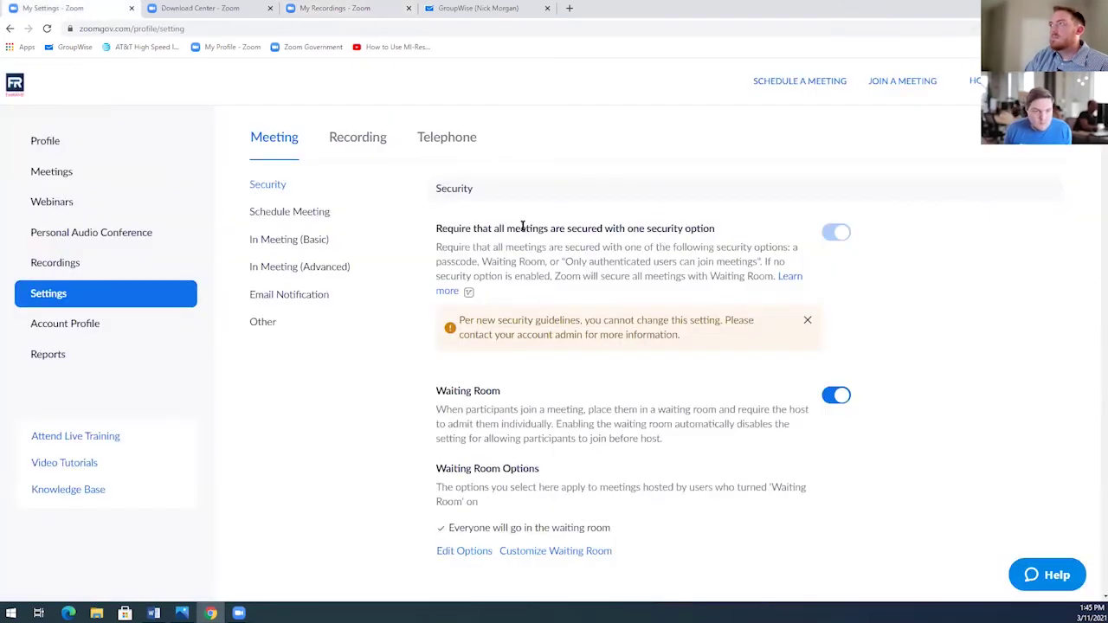
Go from the ZoomGov Profile page to the Meetings page to check for upcoming meetings.
click(31, 141)
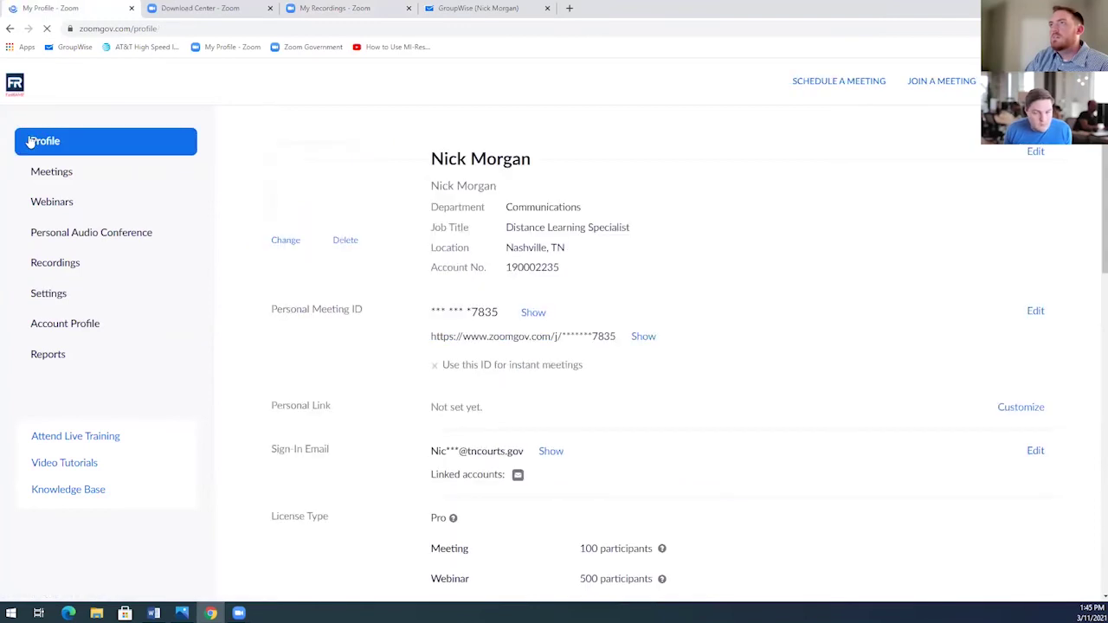
click(57, 177)
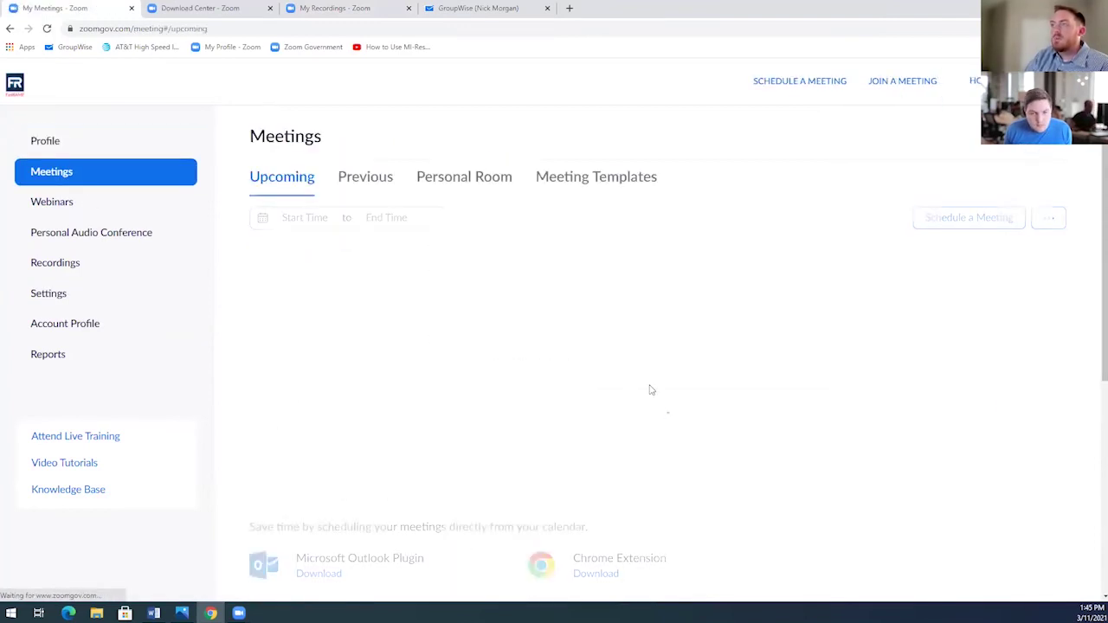